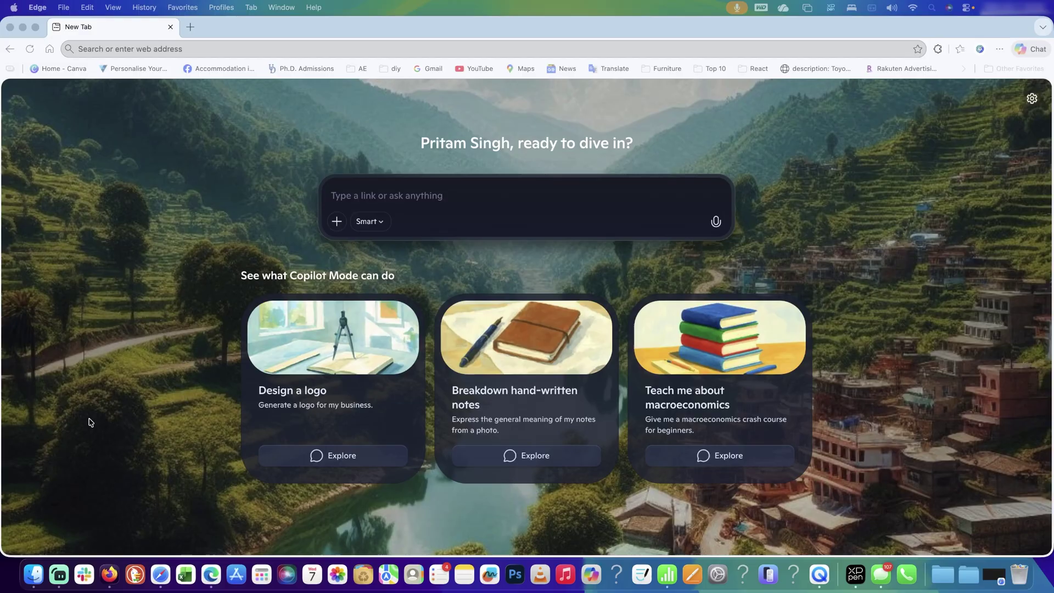
# Run a Bing search for 'logitech mx master 3s driver download'
pyautogui.click(375, 192)
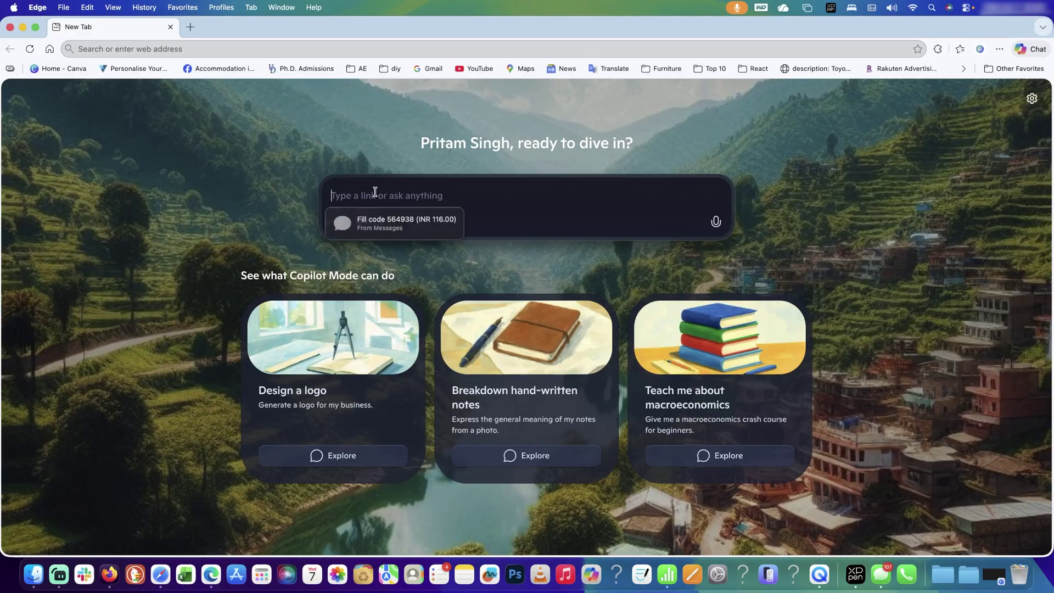
pyautogui.write('lopgi')
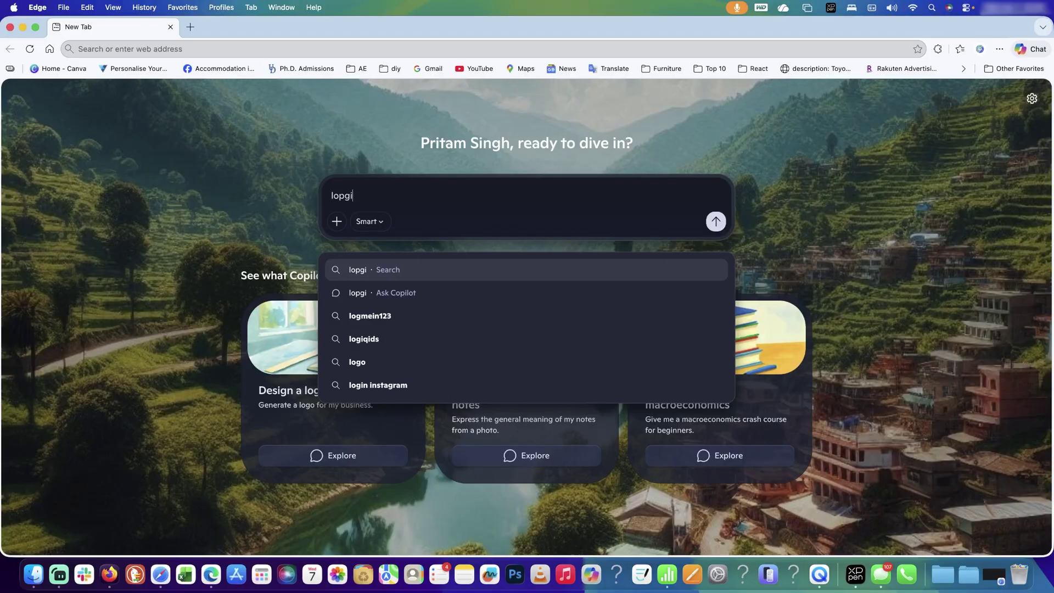
pyautogui.write('tech mx')
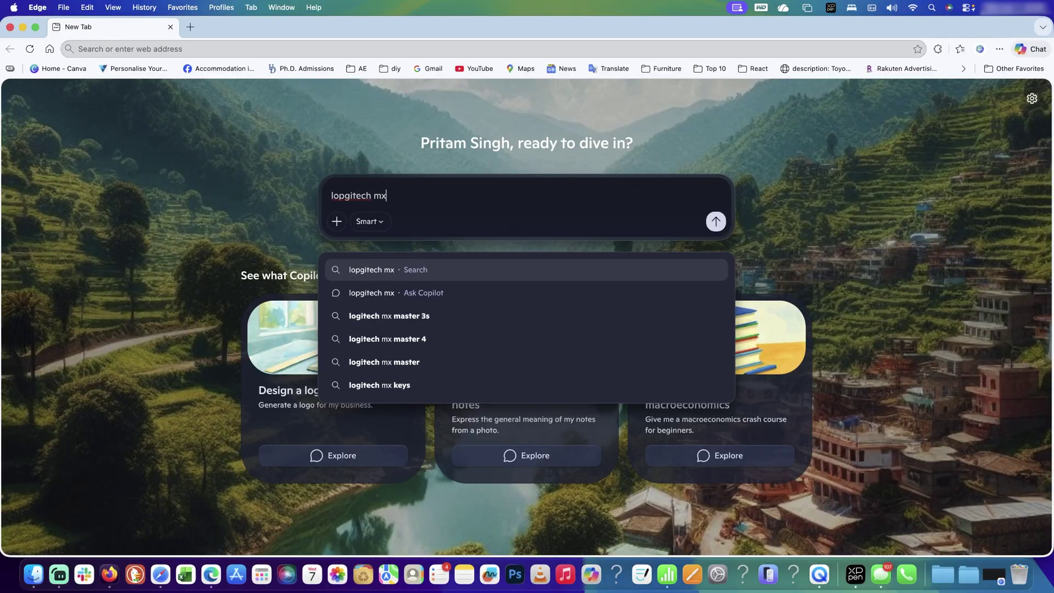
pyautogui.press('Down')
pyautogui.press('Down')
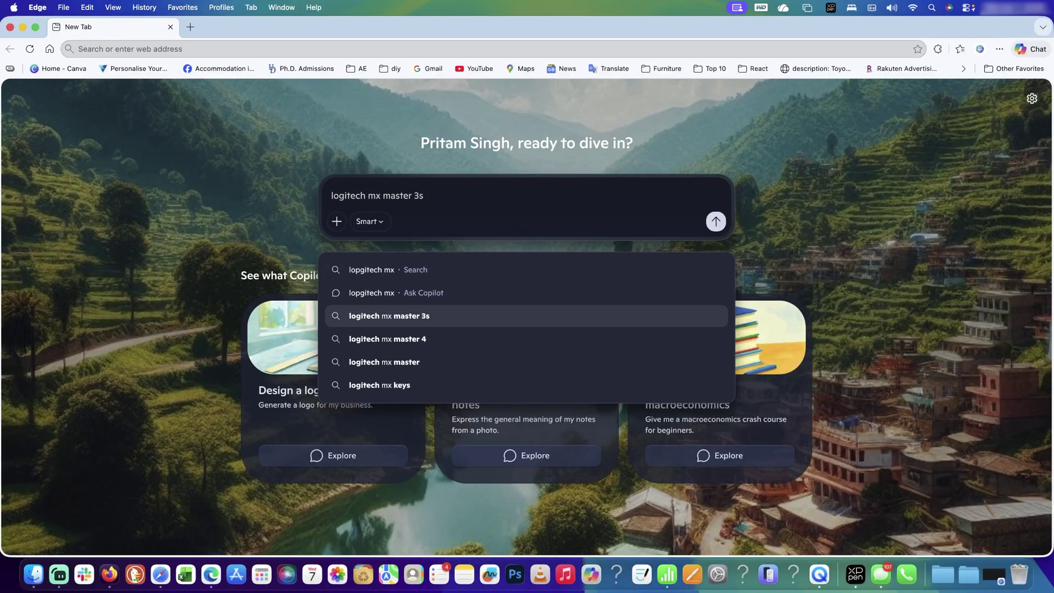
pyautogui.write('driver do')
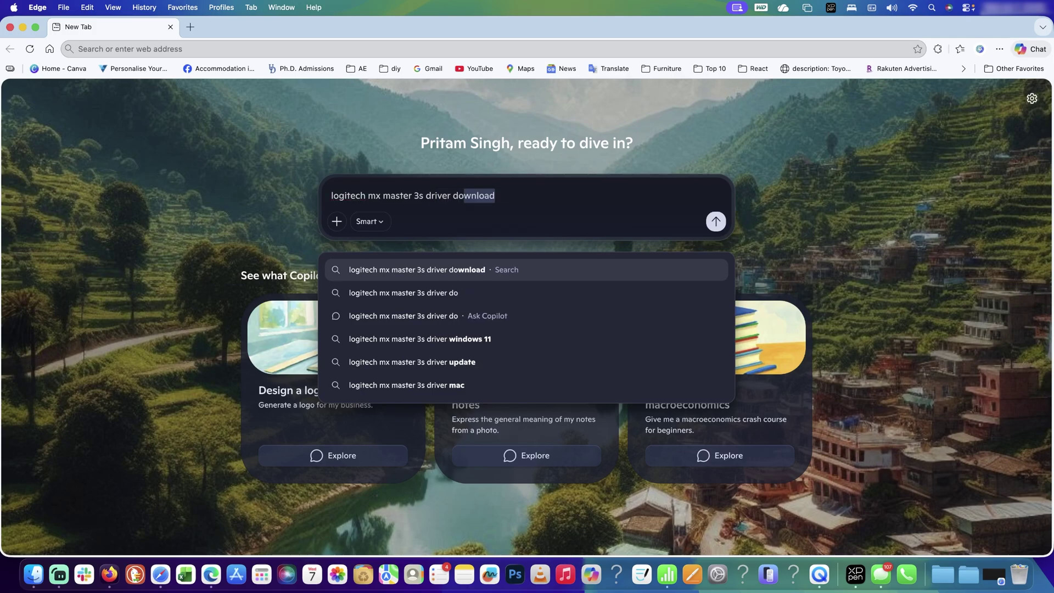
pyautogui.write('wnload')
pyautogui.press('Return')
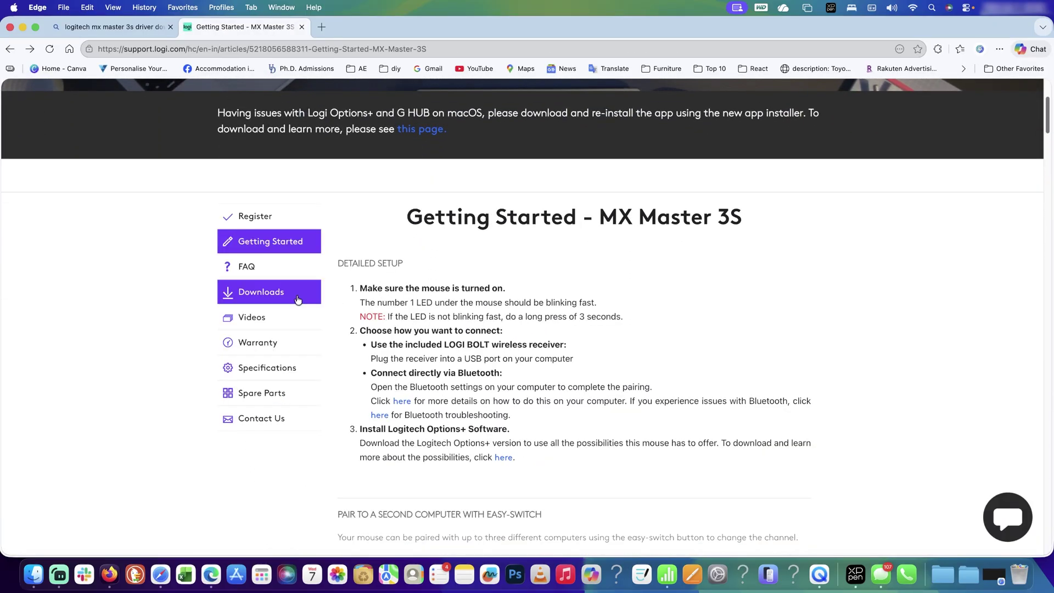
# Open the MX Master 3S Downloads page and select the Last Update date 2026-01-07
pyautogui.click(297, 299)
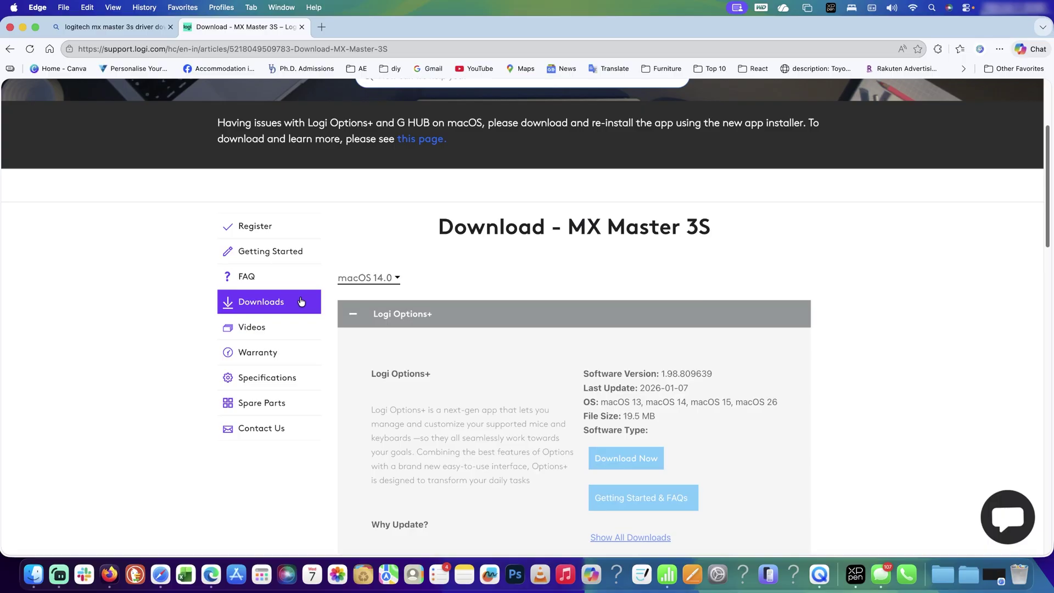
pyautogui.scroll(-1, 448, 348)
pyautogui.scroll(-2, 455, 351)
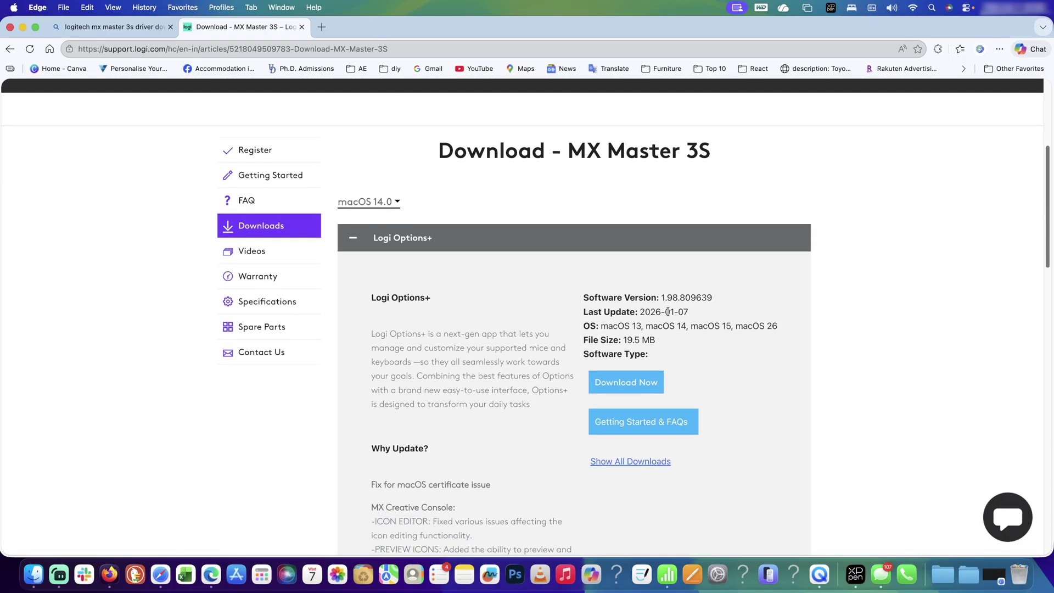
pyautogui.moveTo(640, 314); pyautogui.dragTo(686, 314)
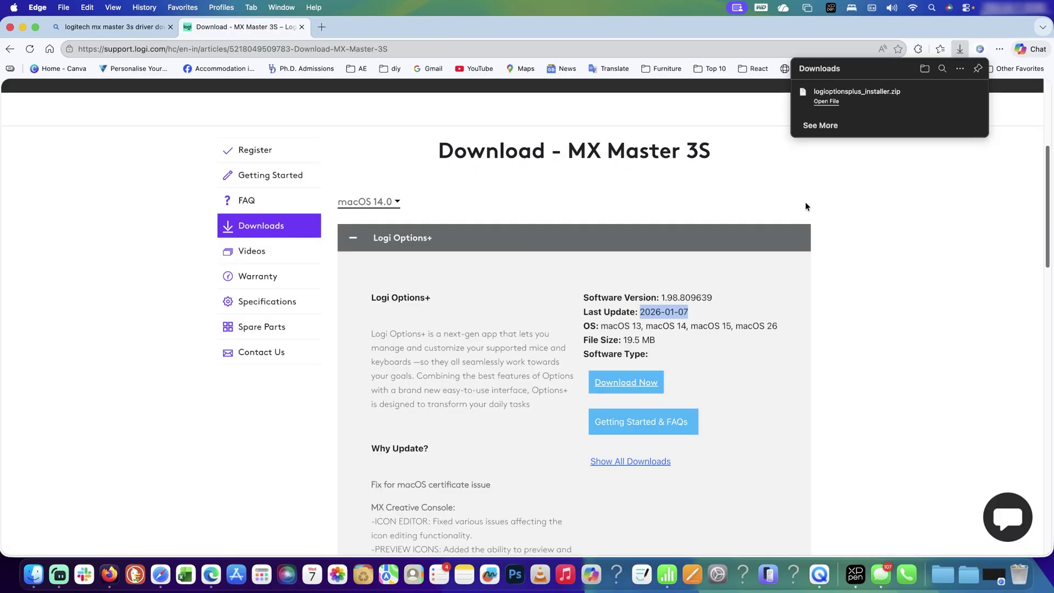
# Open the downloaded archive and launch the Logi Options+ Installer, allowing it to open
pyautogui.click(827, 102)
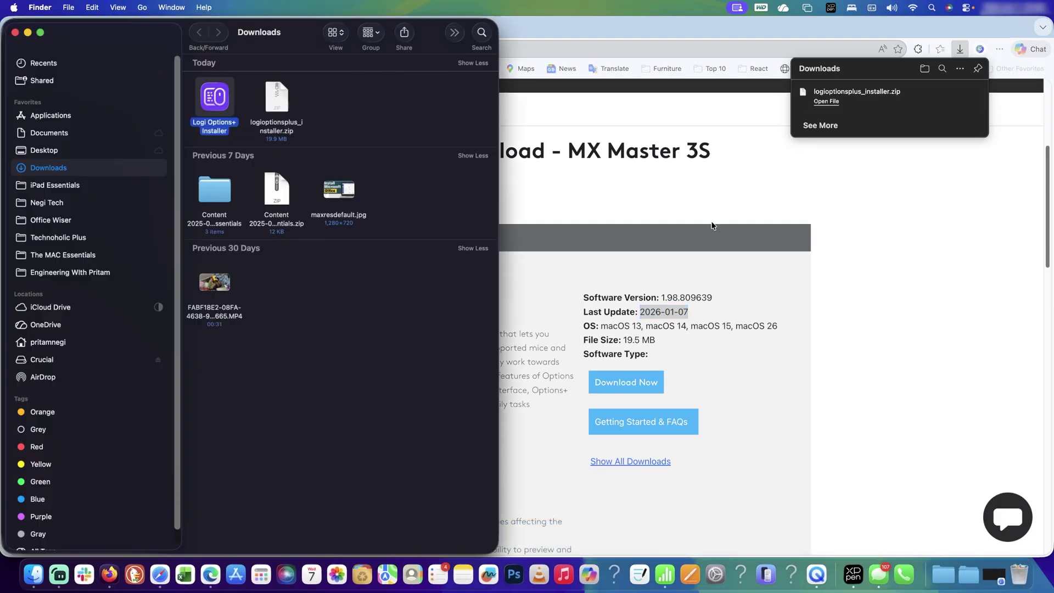
pyautogui.doubleClick(218, 99)
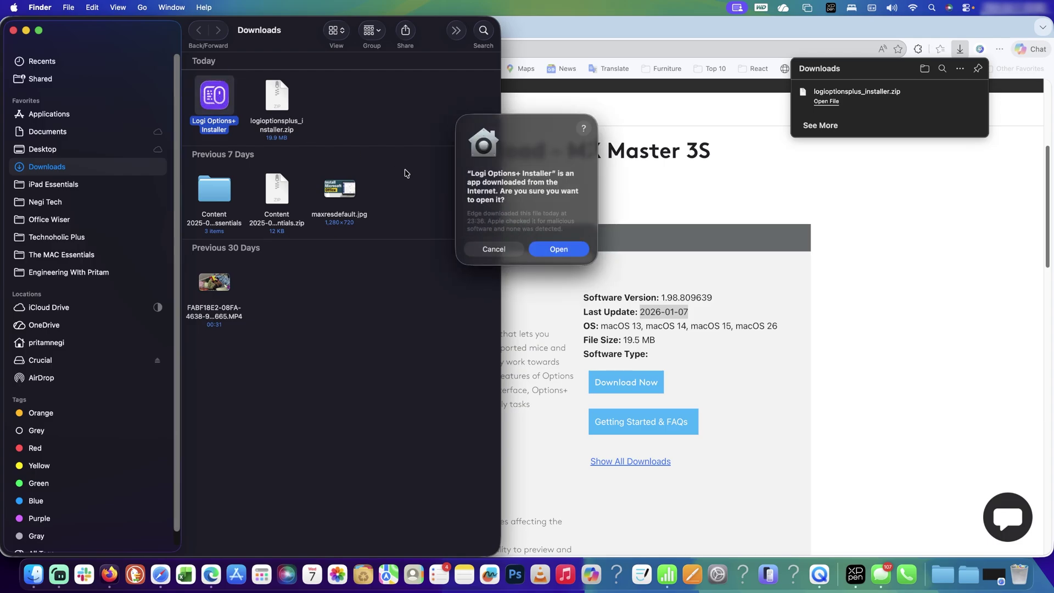
pyautogui.click(575, 245)
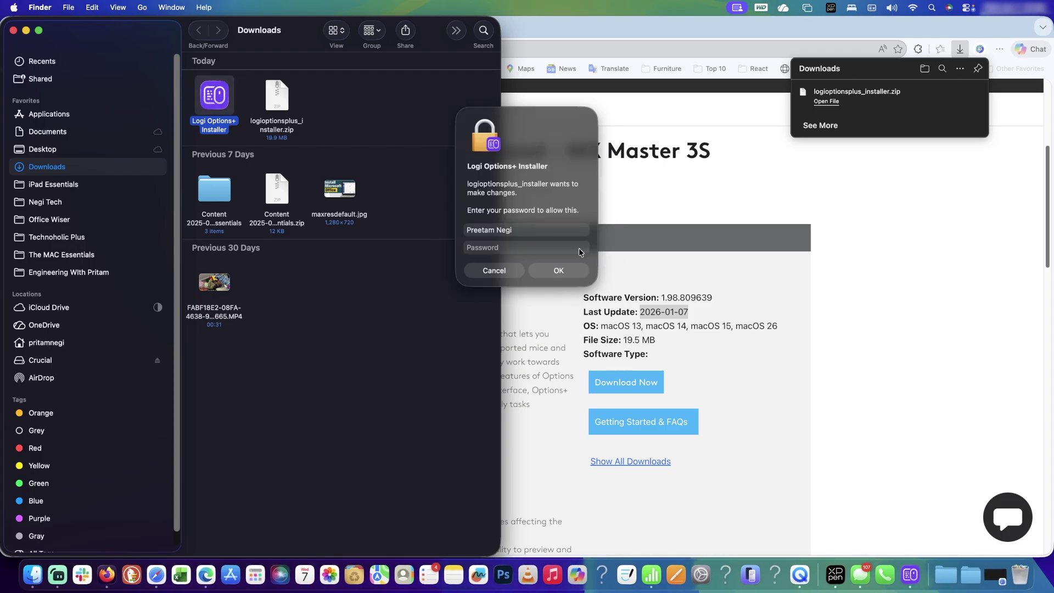
# Authorise the installer with the account password
pyautogui.click(546, 245)
pyautogui.write('•••')
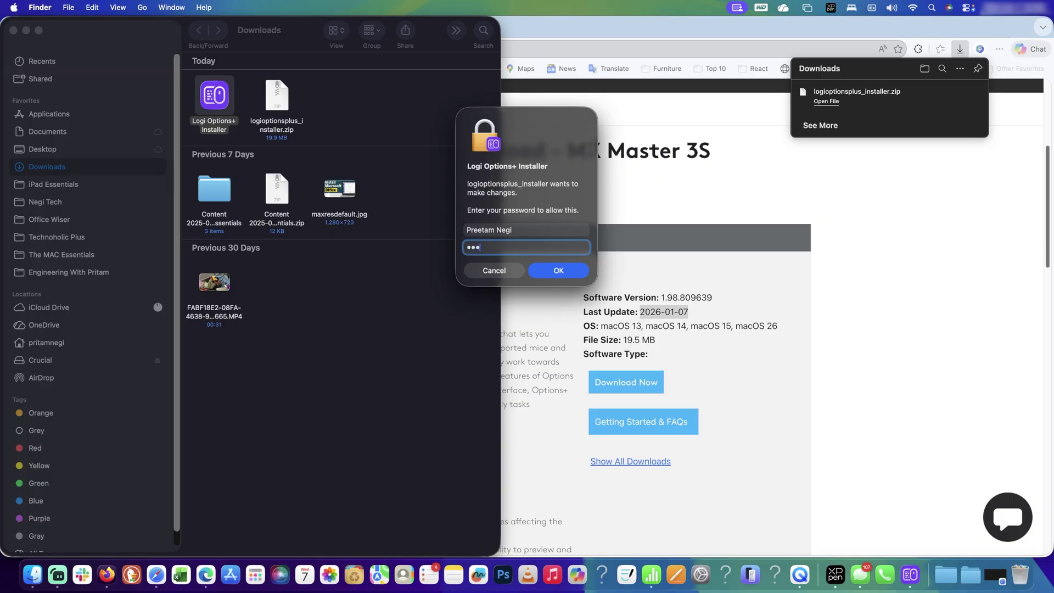
pyautogui.press('Return')
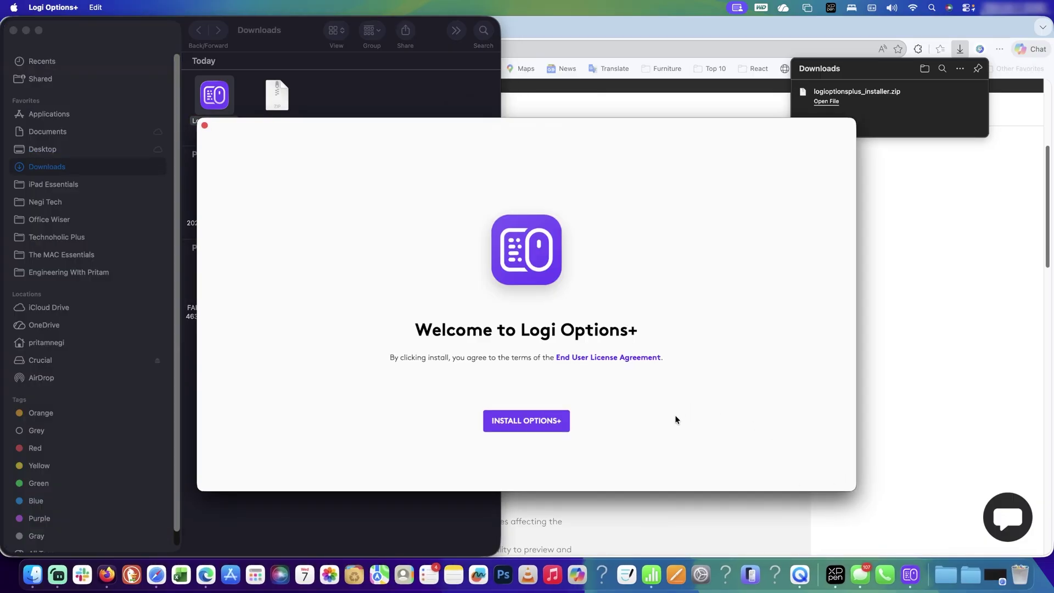
# Start the Logi Options+ installation with INSTALL OPTIONS+
pyautogui.click(522, 422)
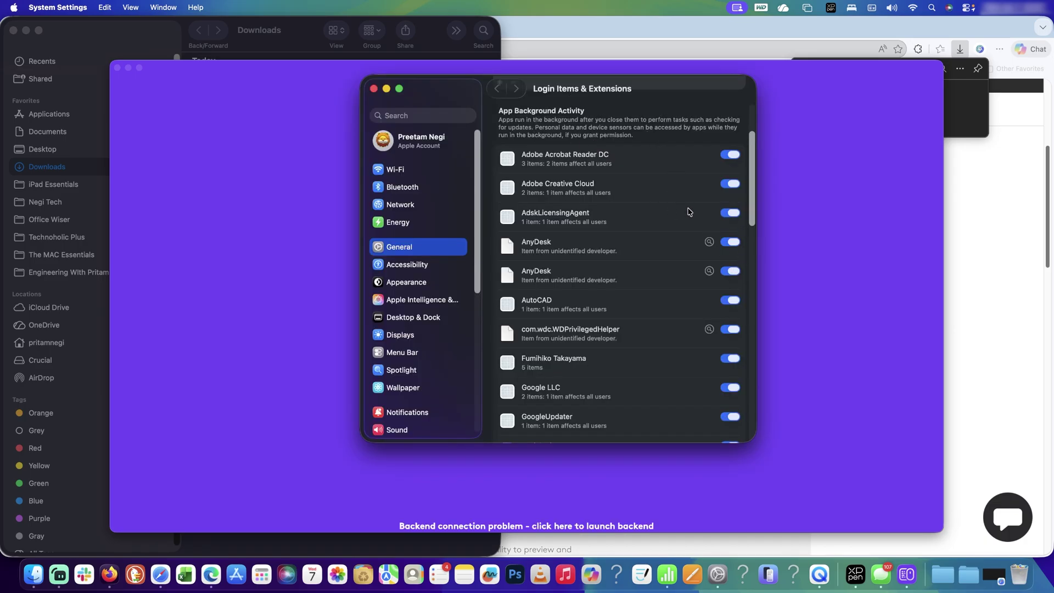
# Confirm Logi Options+ is enabled in App Background Activity and bring its window back
pyautogui.moveTo(750, 163); pyautogui.dragTo(747, 195)
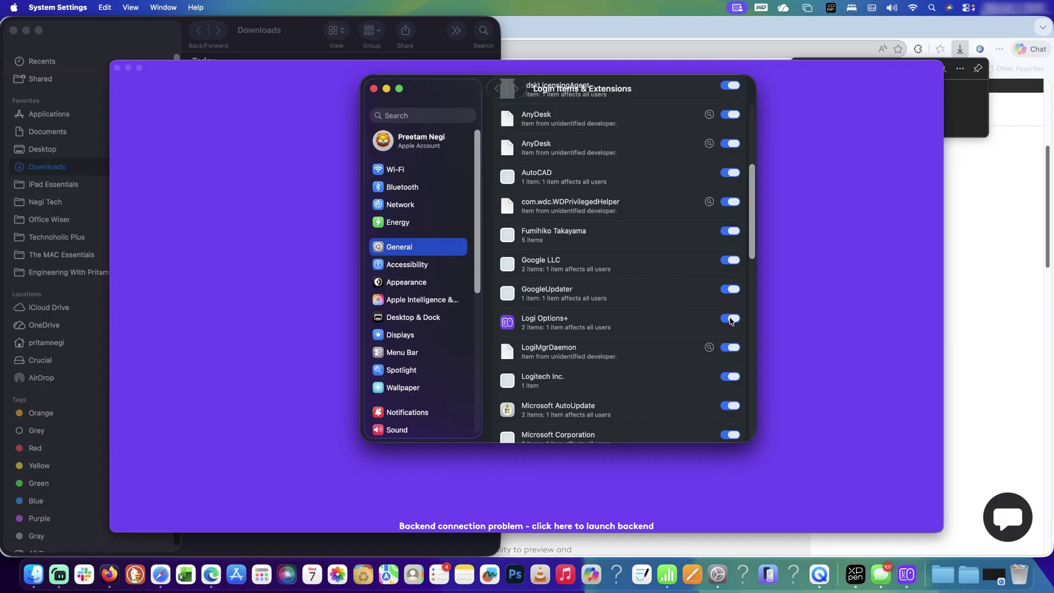
pyautogui.moveTo(751, 241); pyautogui.dragTo(773, 427)
pyautogui.click(799, 373)
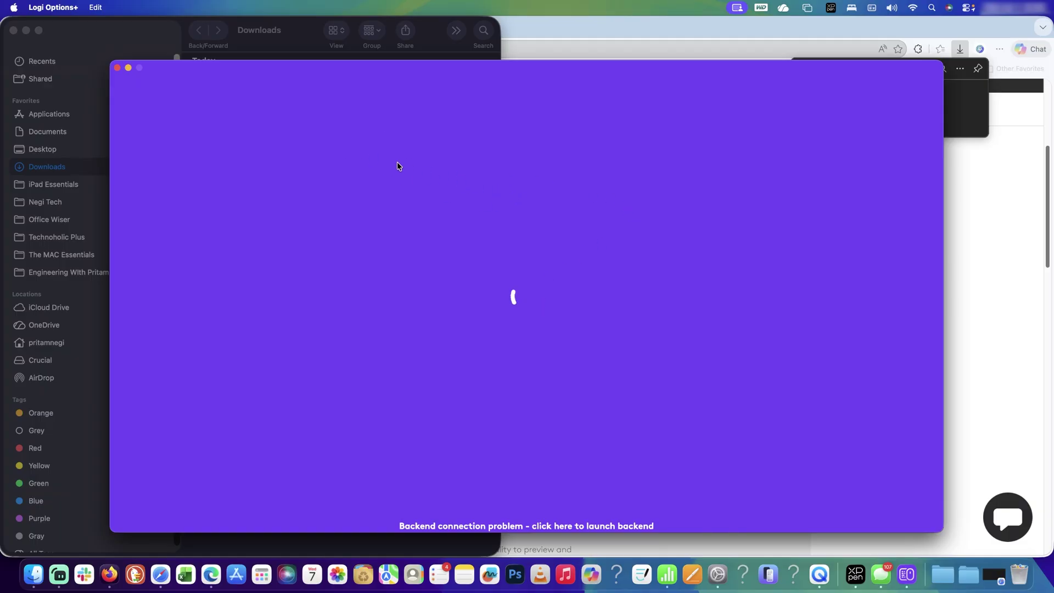
# Close the loading Logi Options+ window and rerun the installer, authorising with the account password
pyautogui.click(117, 67)
pyautogui.doubleClick(218, 95)
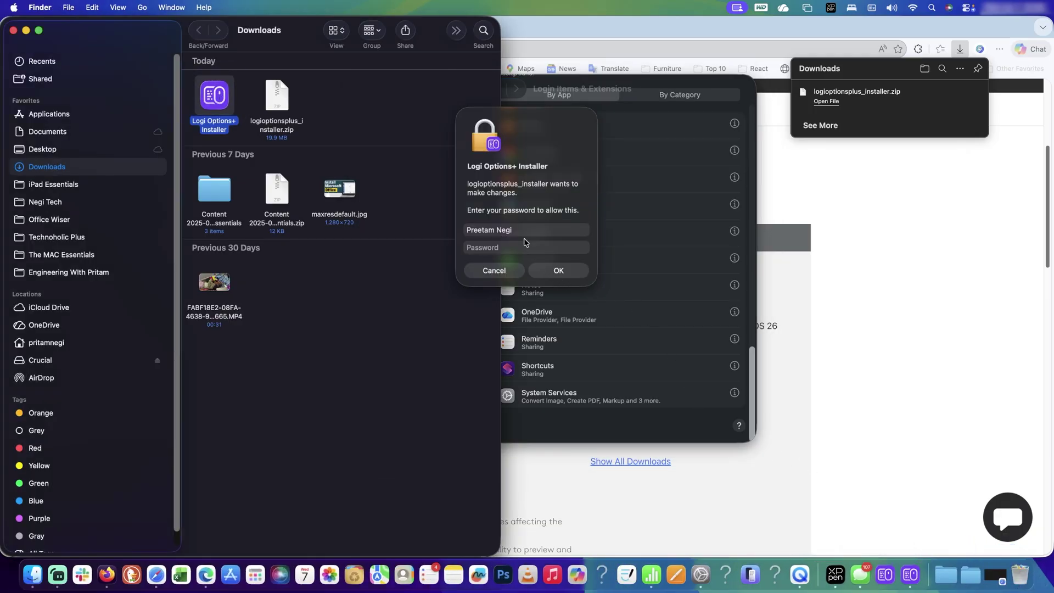
pyautogui.click(526, 246)
pyautogui.write('••')
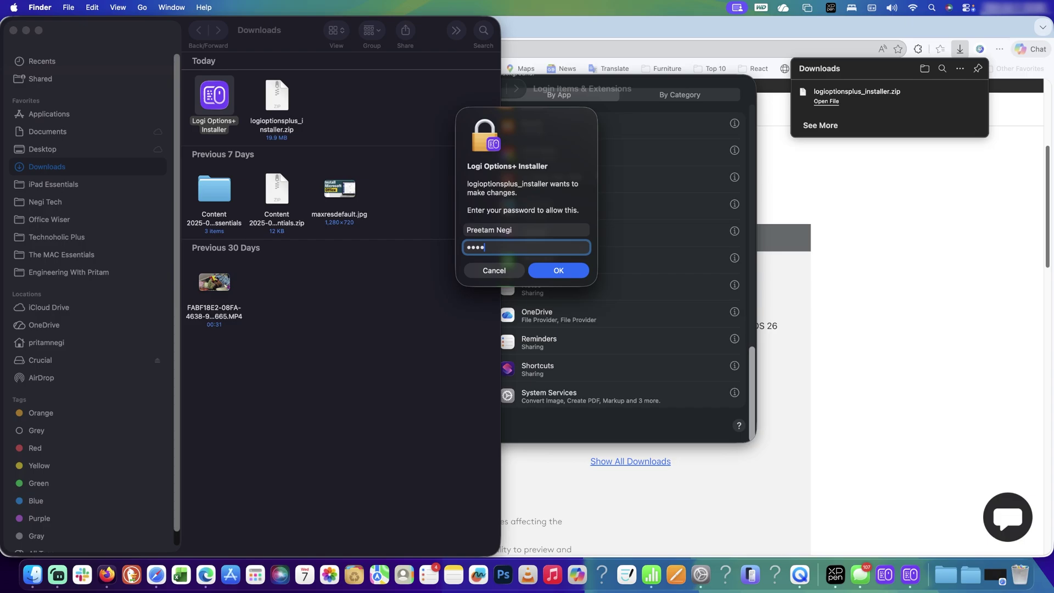
pyautogui.write('•••••')
pyautogui.press('Return')
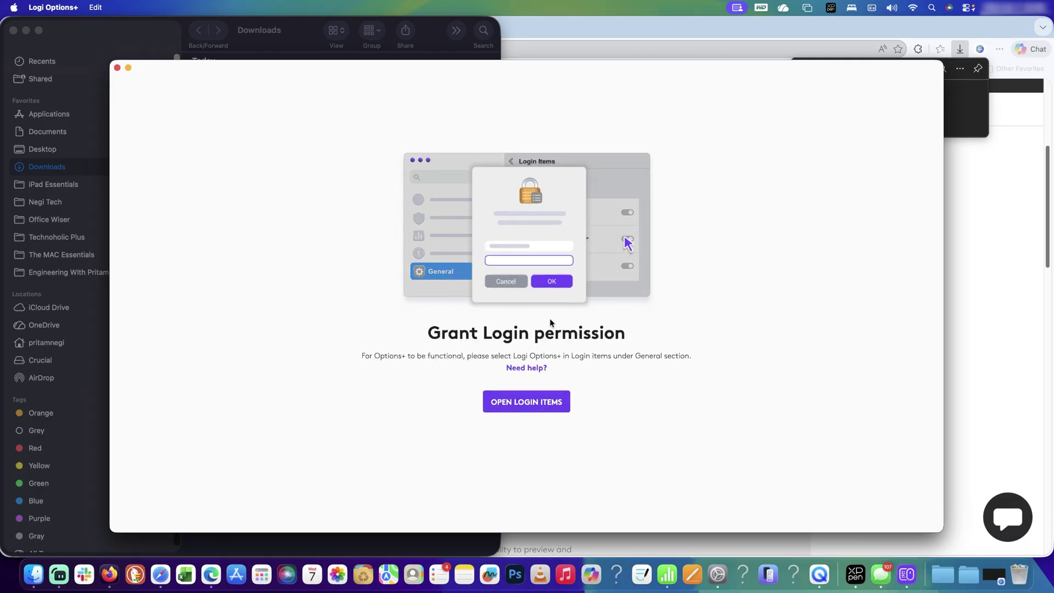
# Add Logi Options+ from the Applications folder to the Open at Login list
pyautogui.click(545, 405)
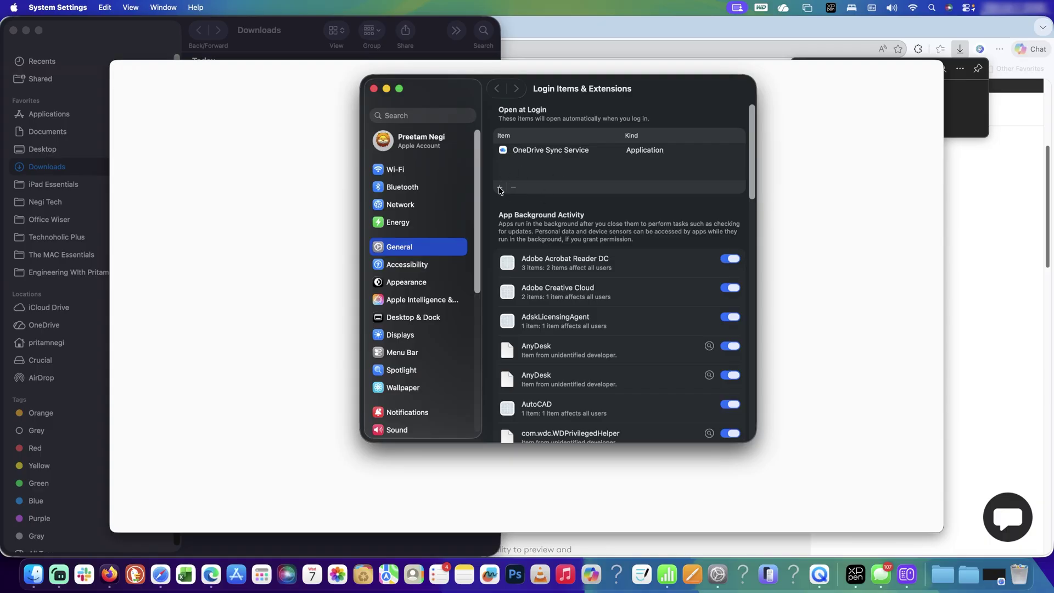
pyautogui.click(500, 190)
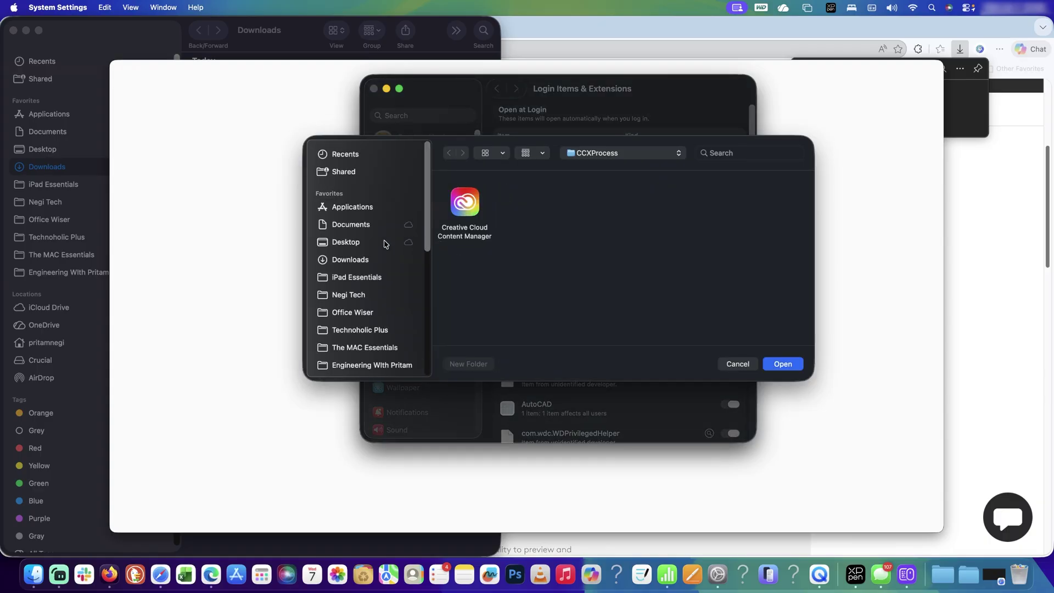
pyautogui.click(341, 242)
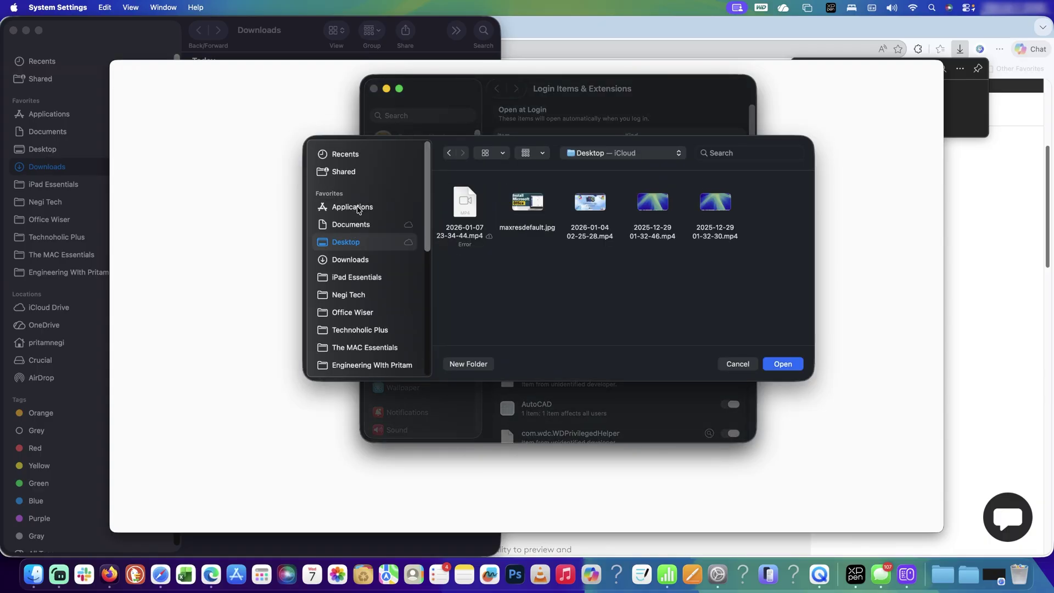
pyautogui.click(357, 209)
pyautogui.scroll(-5, 654, 258)
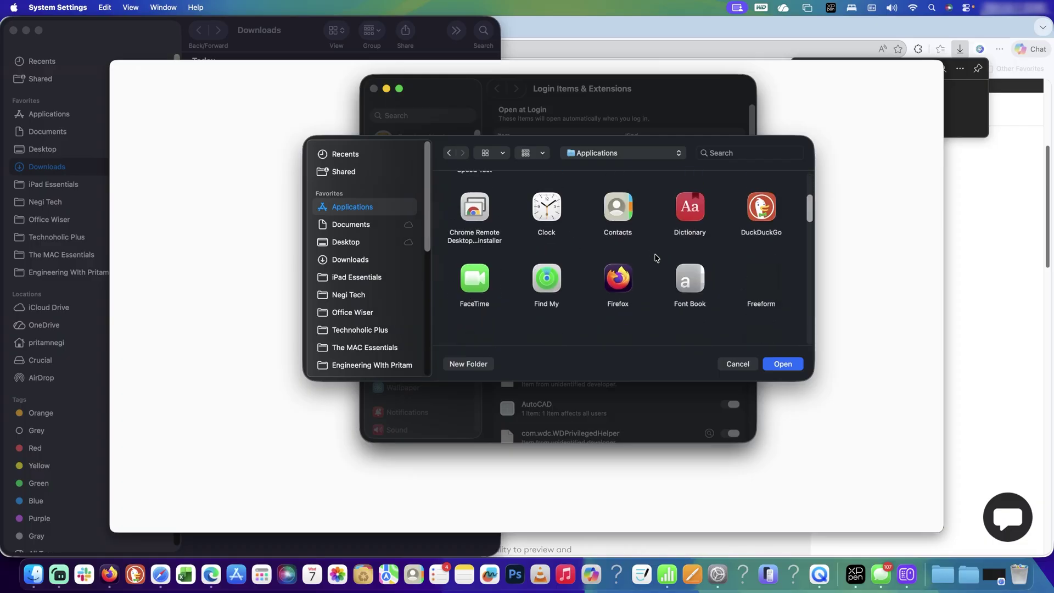
pyautogui.scroll(-6, 655, 258)
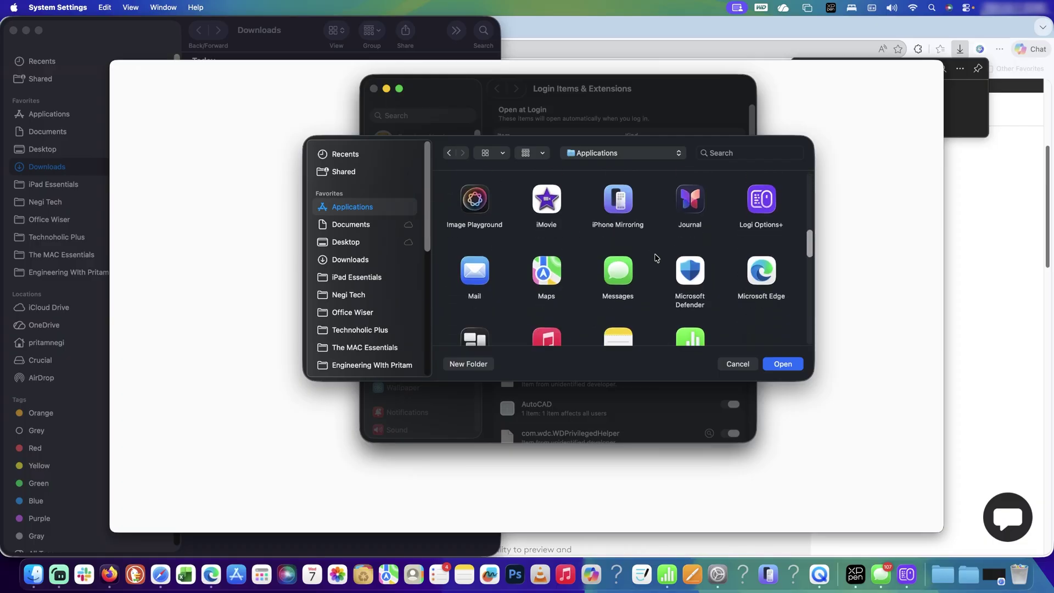
pyautogui.click(754, 206)
pyautogui.click(792, 365)
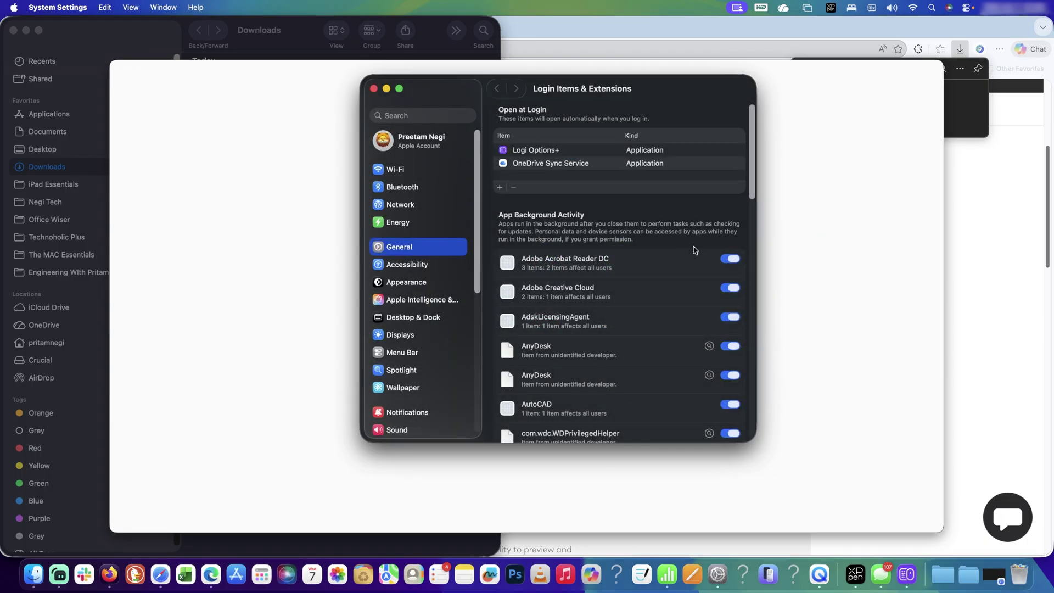
pyautogui.scroll(-15, 700, 288)
# Toggle Logi Options+ background activity off and back on, authorising with the account password
pyautogui.scroll(15, 697, 277)
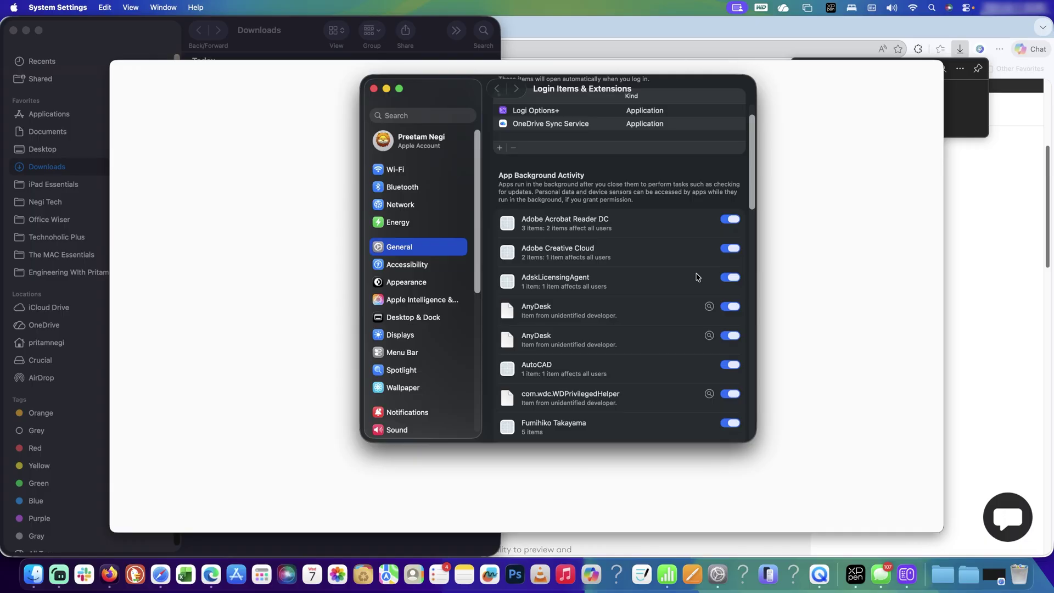
pyautogui.scroll(-5, 701, 337)
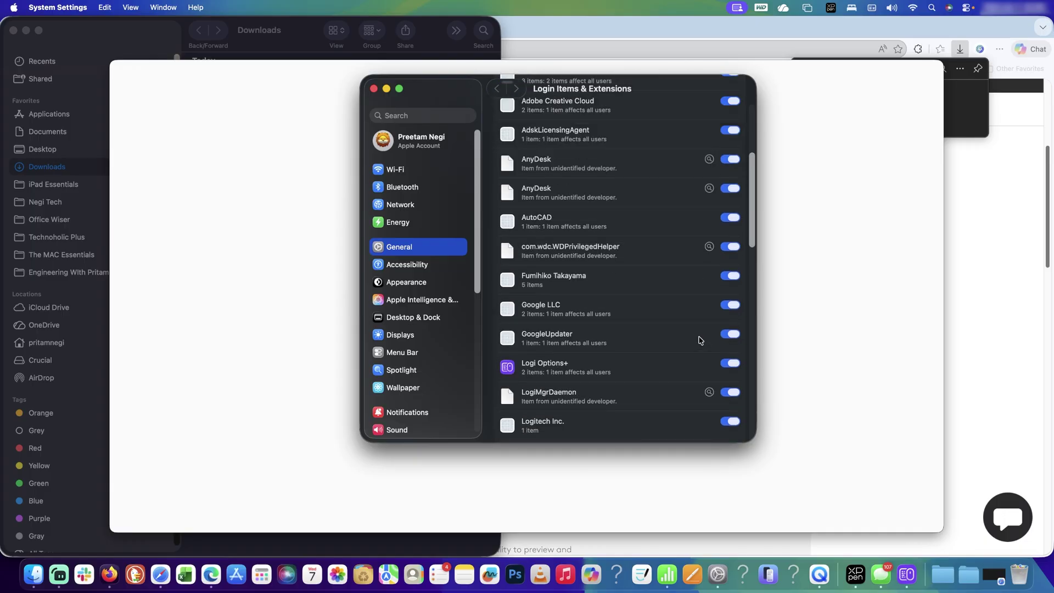
pyautogui.click(730, 363)
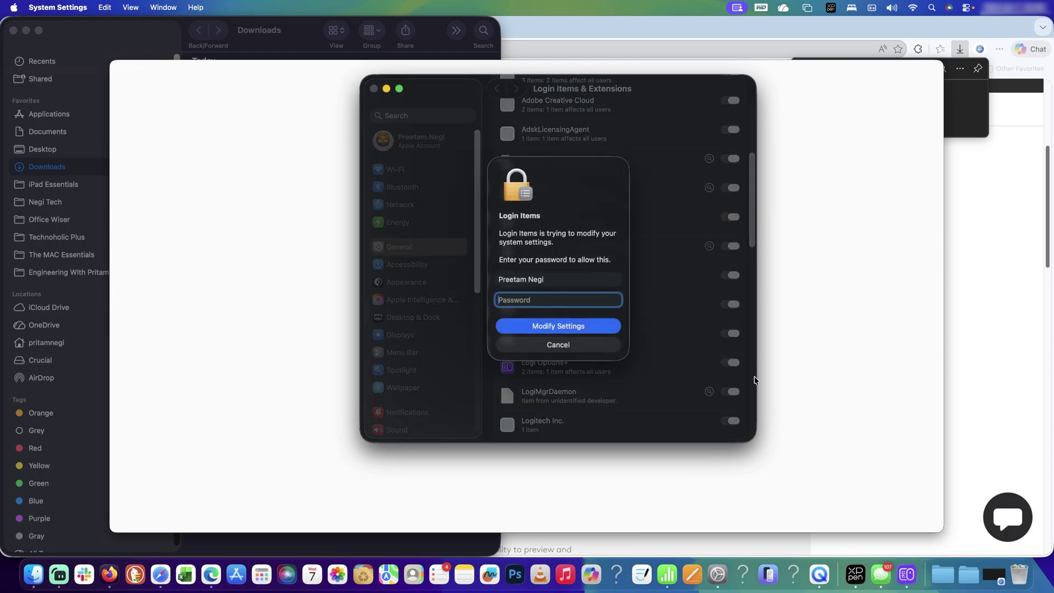
pyautogui.write('•••')
pyautogui.click(607, 324)
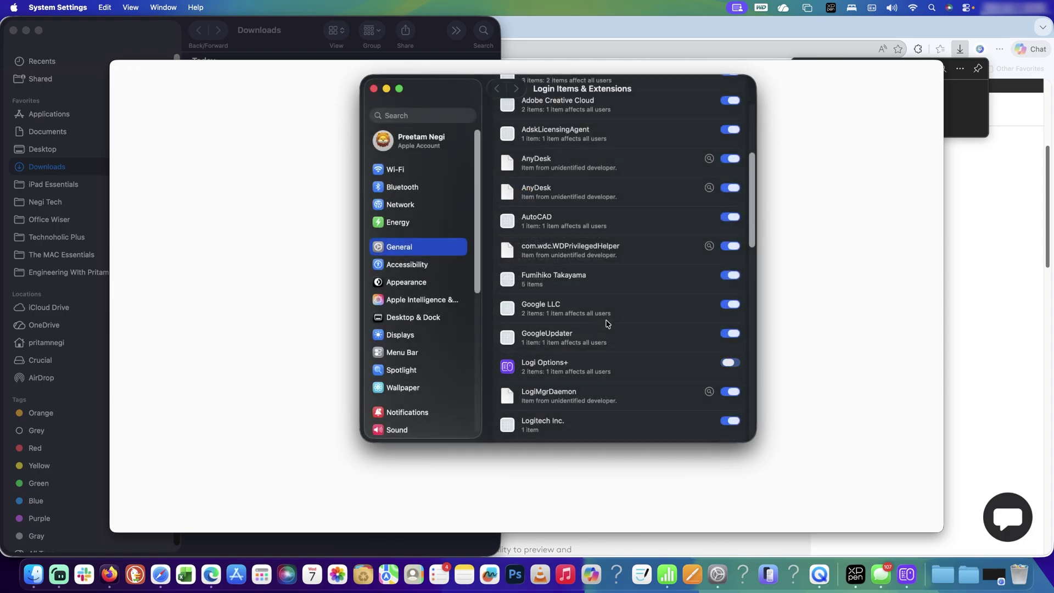
pyautogui.click(730, 366)
pyautogui.scroll(5, 564, 167)
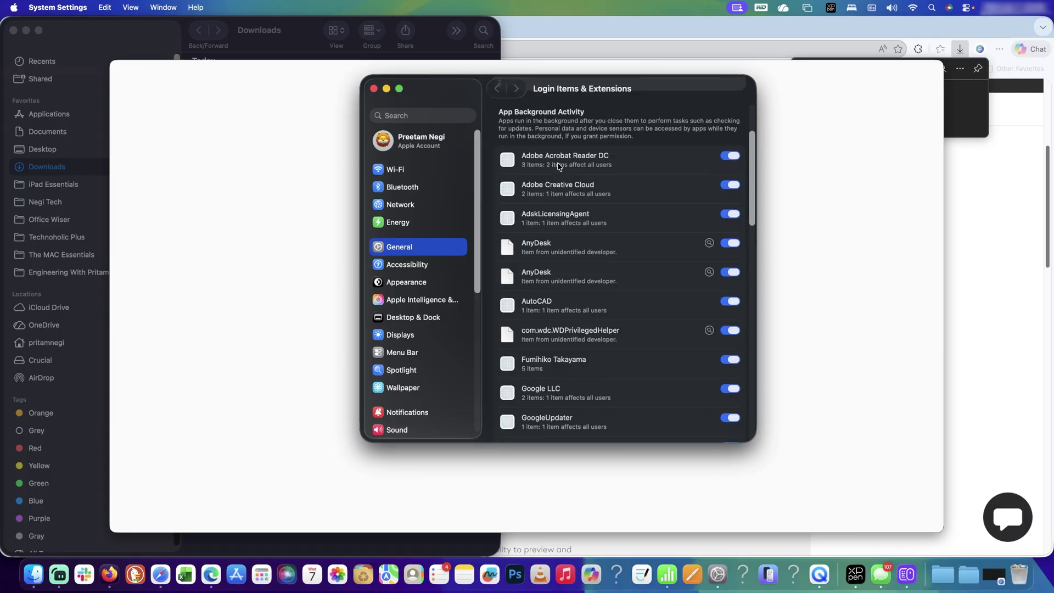
# Close System Settings and the Grant Login window, then authorise the installer with the admin password
pyautogui.click(374, 88)
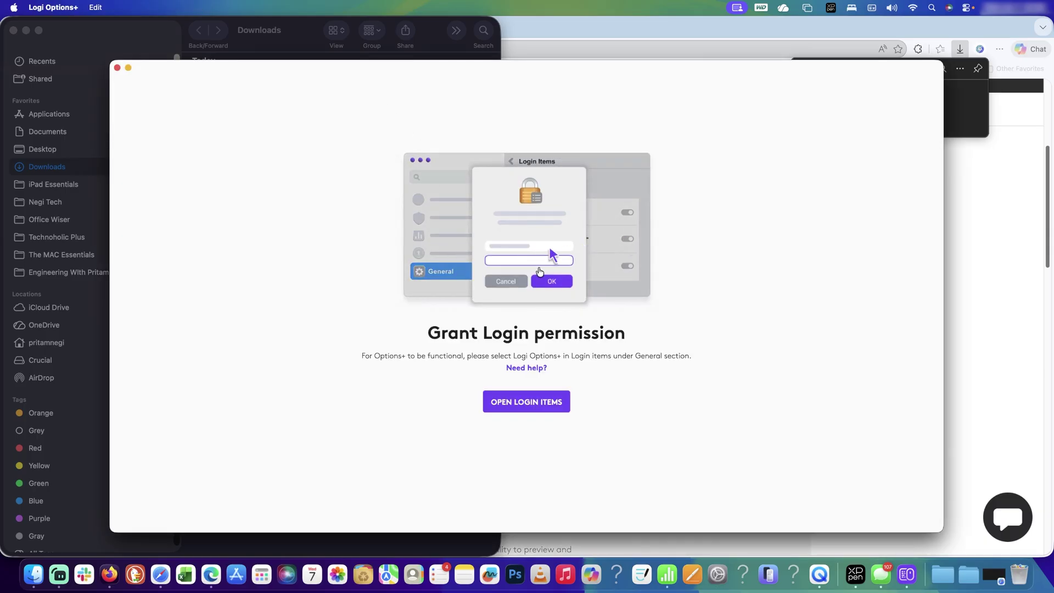
pyautogui.click(117, 67)
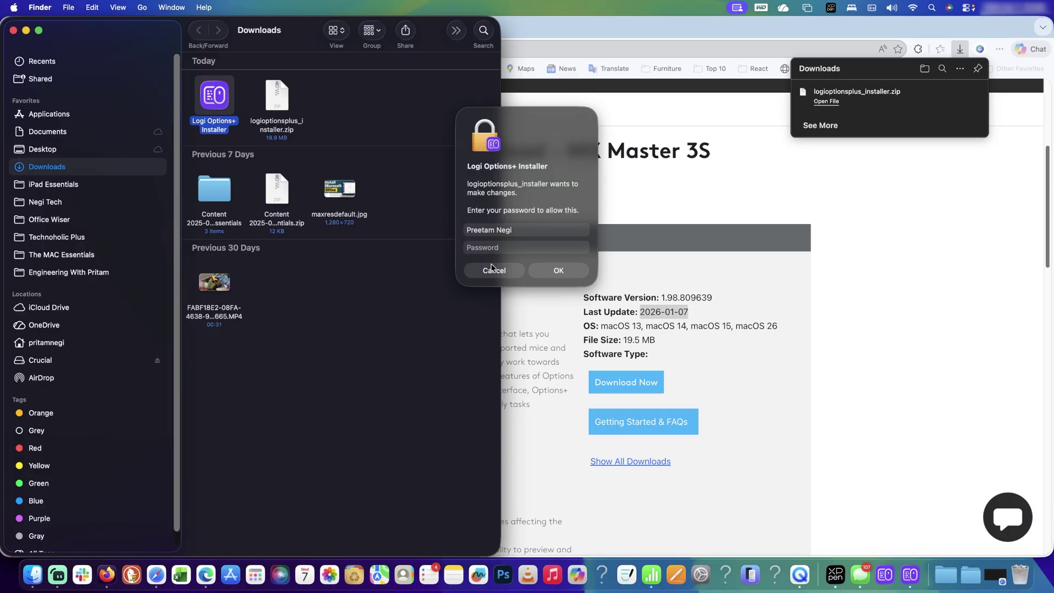
pyautogui.click(494, 243)
pyautogui.write('•')
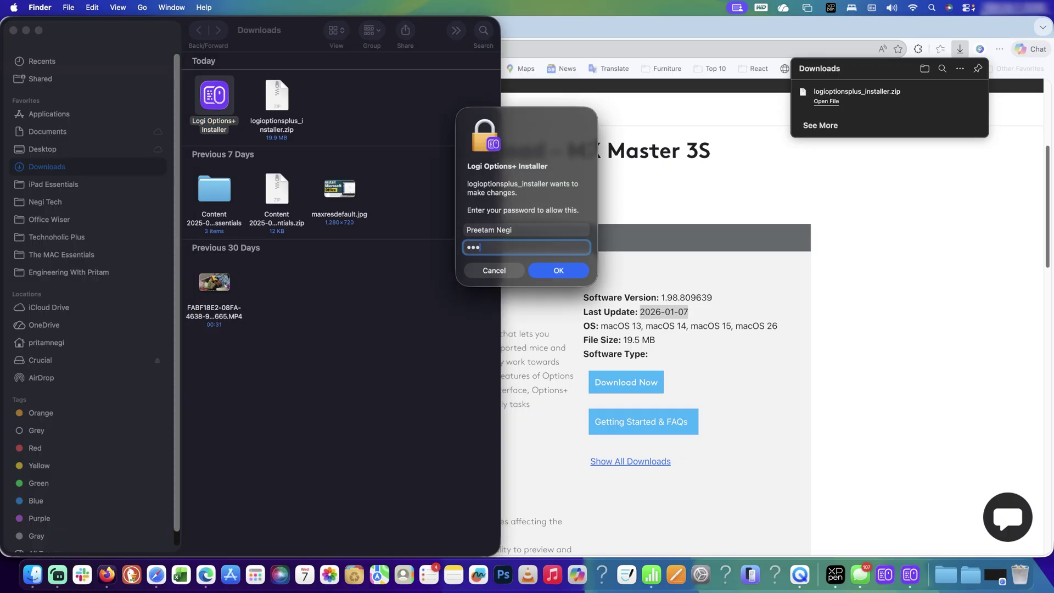
pyautogui.press('Return')
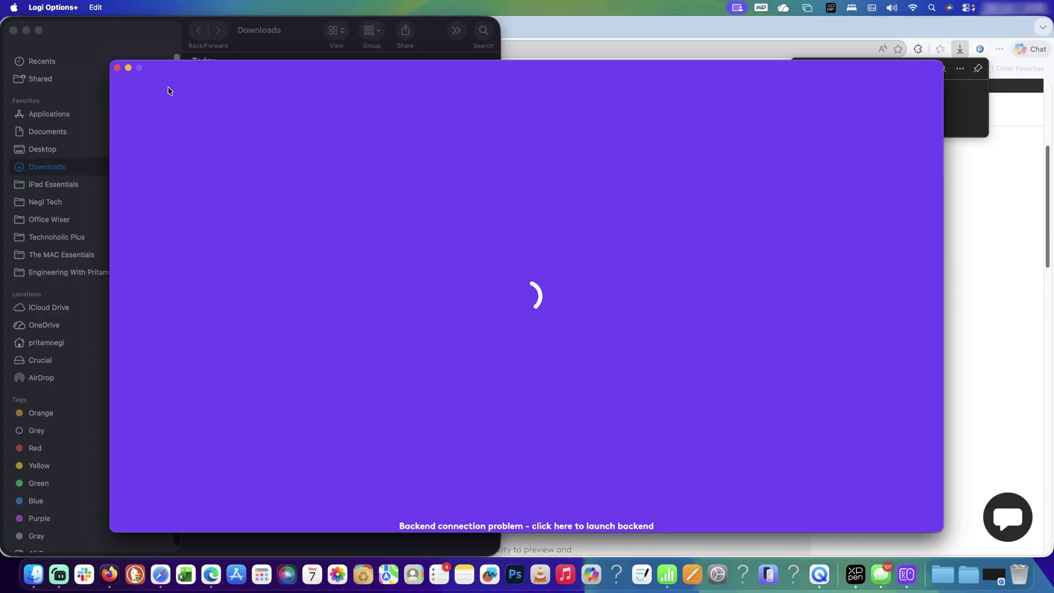
# Close the stalled Logi Options+ window and show the installed apps from the Dock
pyautogui.click(117, 68)
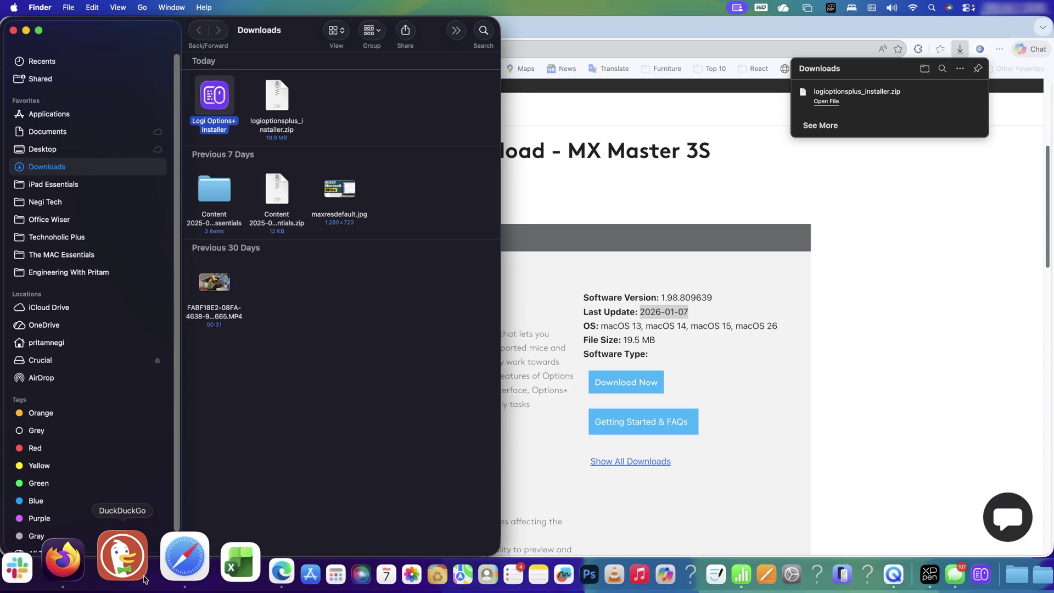
pyautogui.click(272, 557)
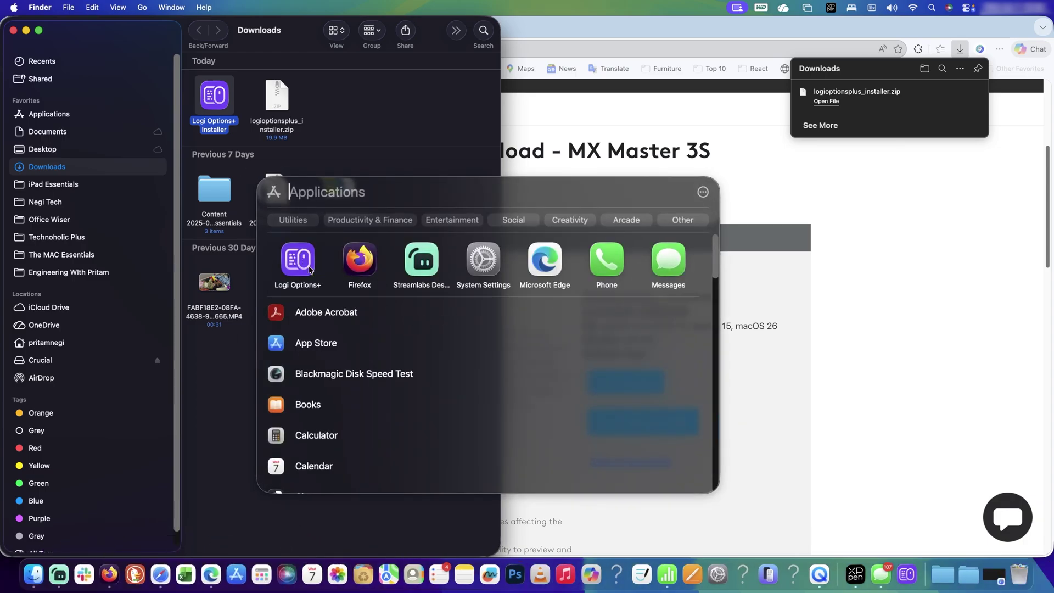
# Move the Logi Options+ app from Applications to the Trash, authorising with the account password
pyautogui.rightClick(310, 268)
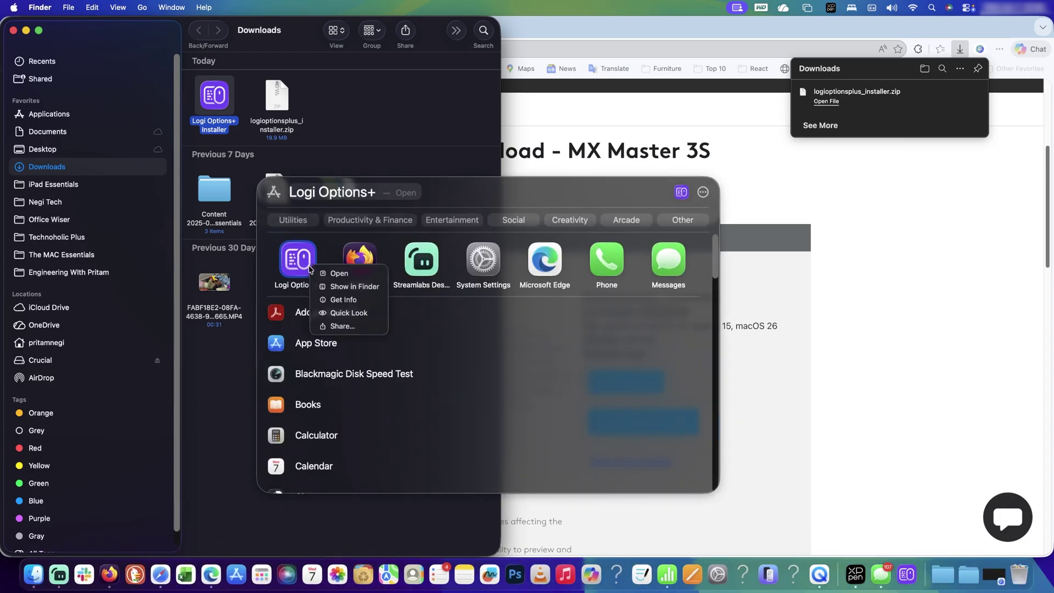
pyautogui.click(349, 287)
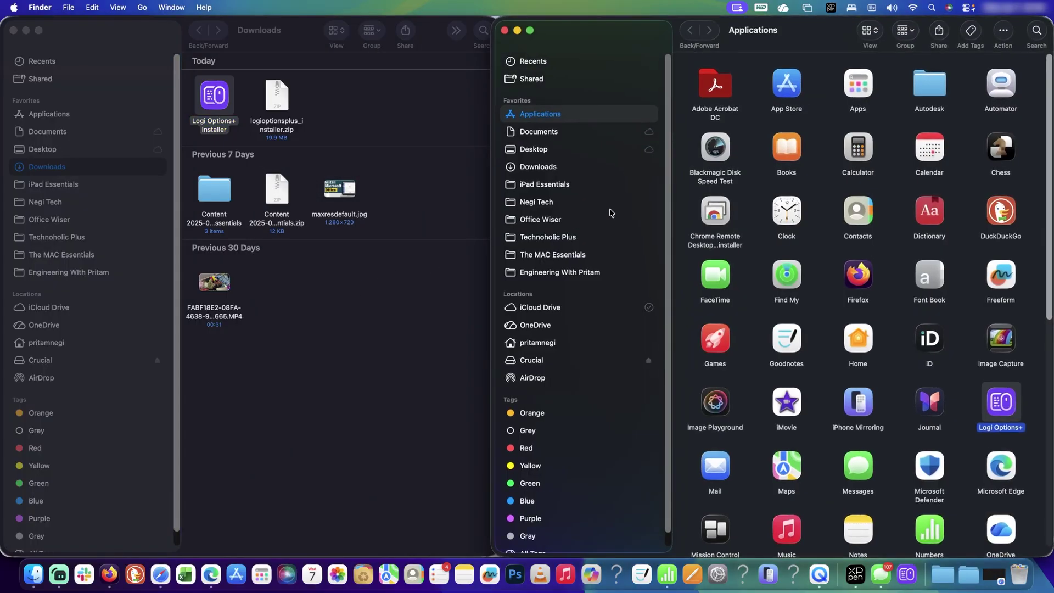
pyautogui.moveTo(1009, 404); pyautogui.dragTo(1026, 564)
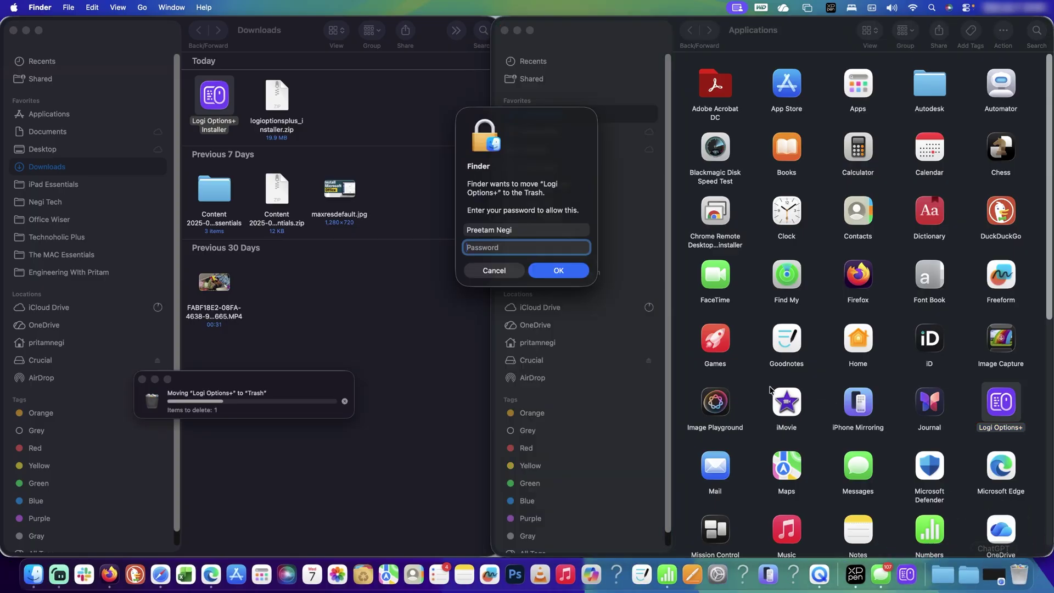
pyautogui.write('••••••••')
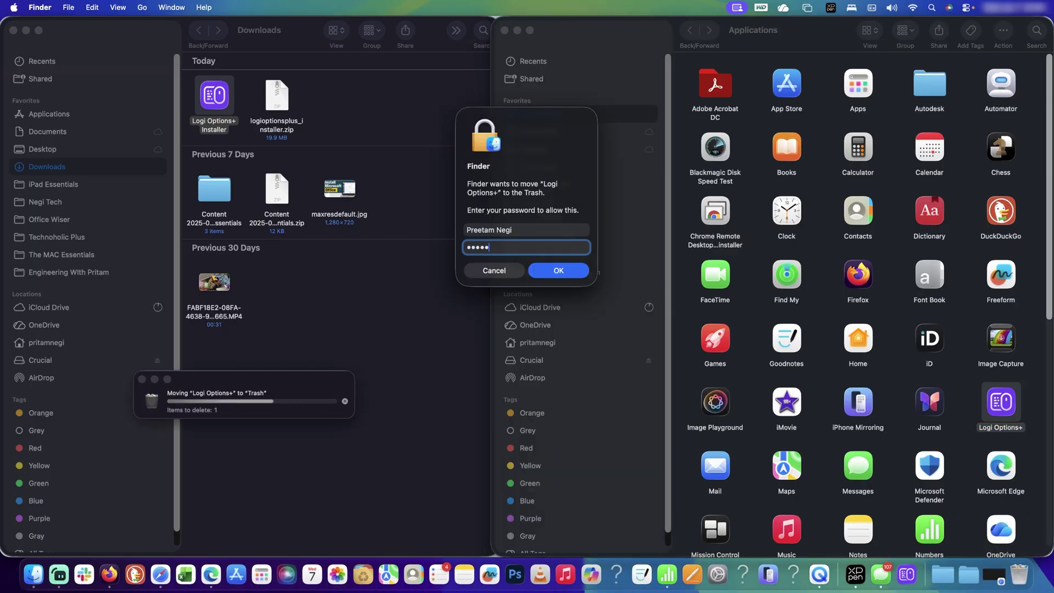
pyautogui.press('Return')
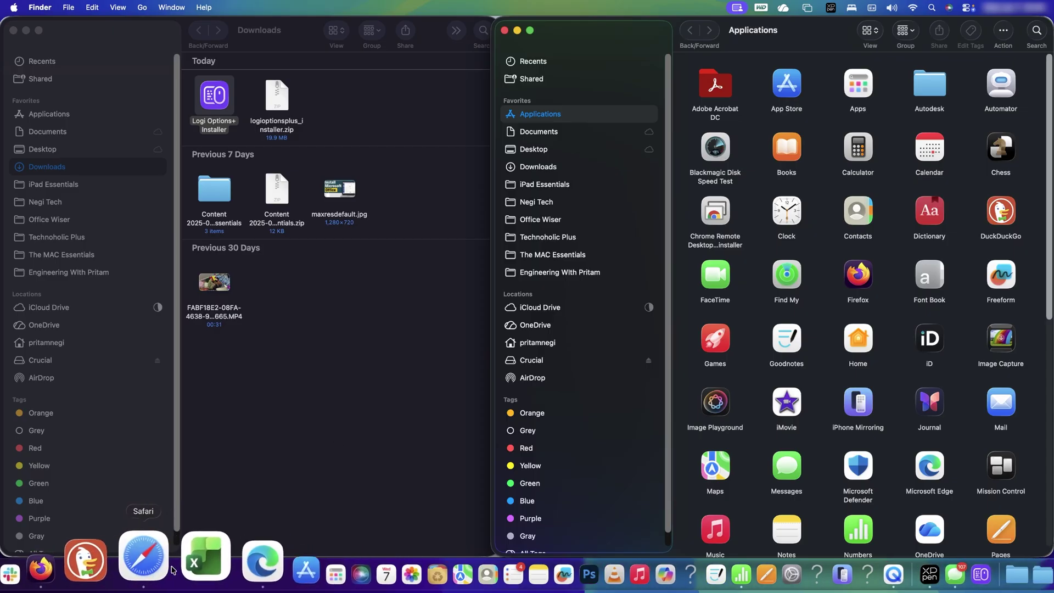
# Launch Safari and open the Older versions list on Uptodown's Logi Options+ page
pyautogui.click(146, 571)
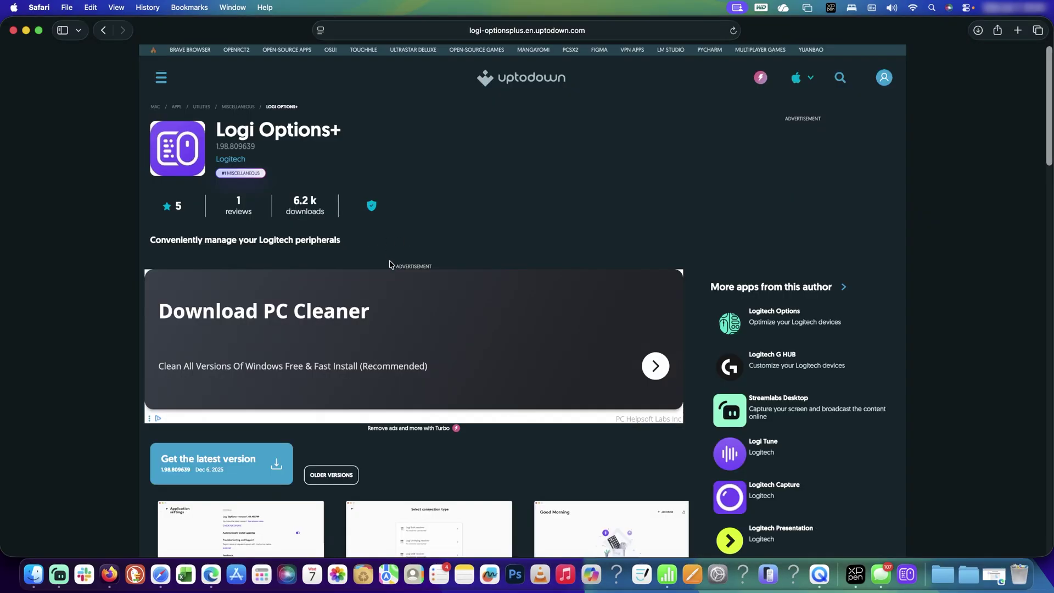
pyautogui.scroll(-15, 389, 264)
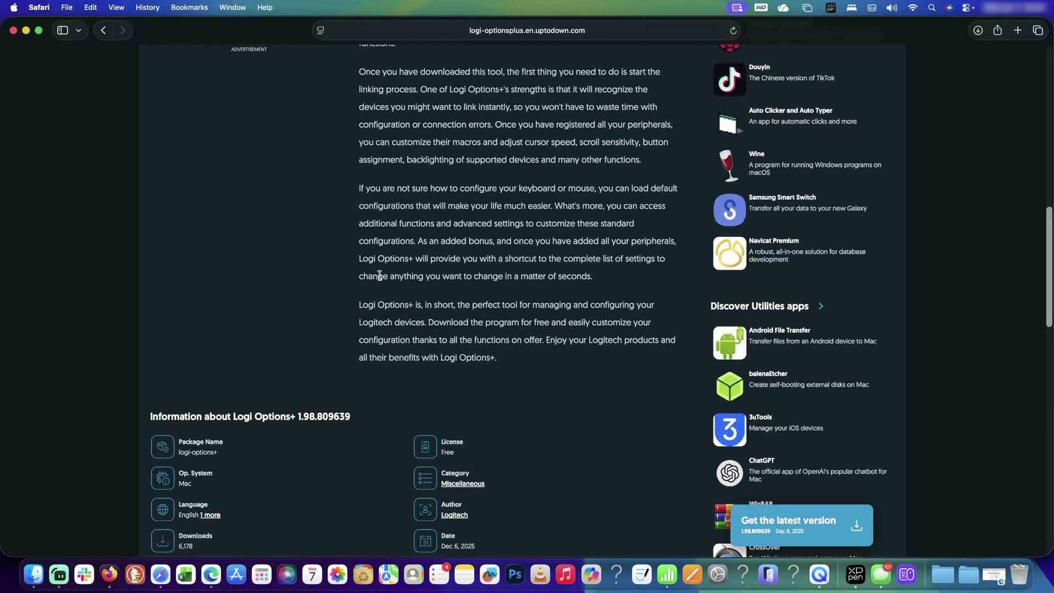
pyautogui.scroll(-4, 380, 275)
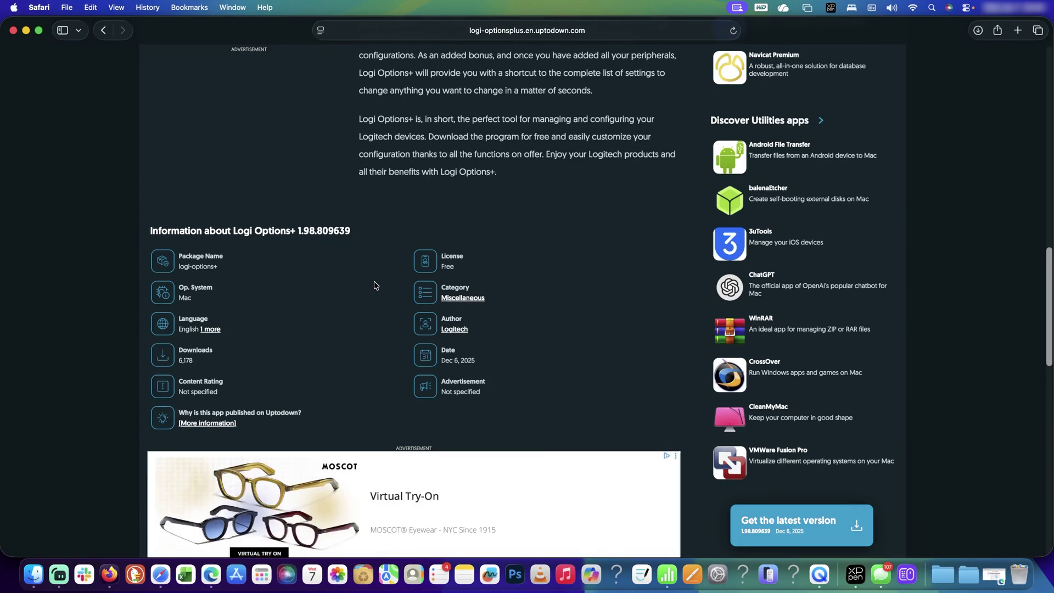
pyautogui.scroll(-4, 236, 280)
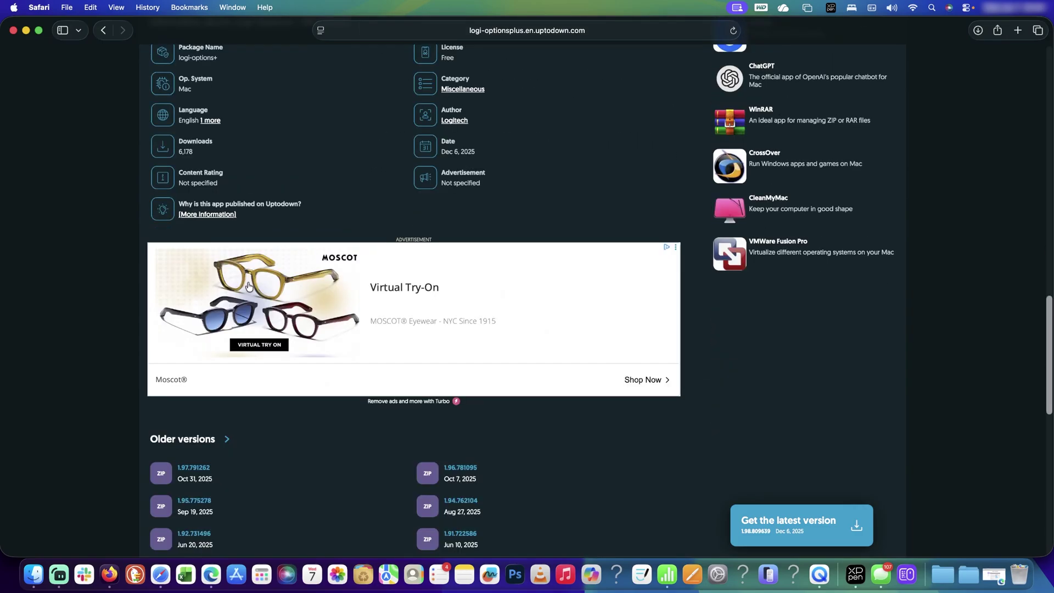
pyautogui.scroll(-5, 250, 287)
pyautogui.scroll(1, 237, 230)
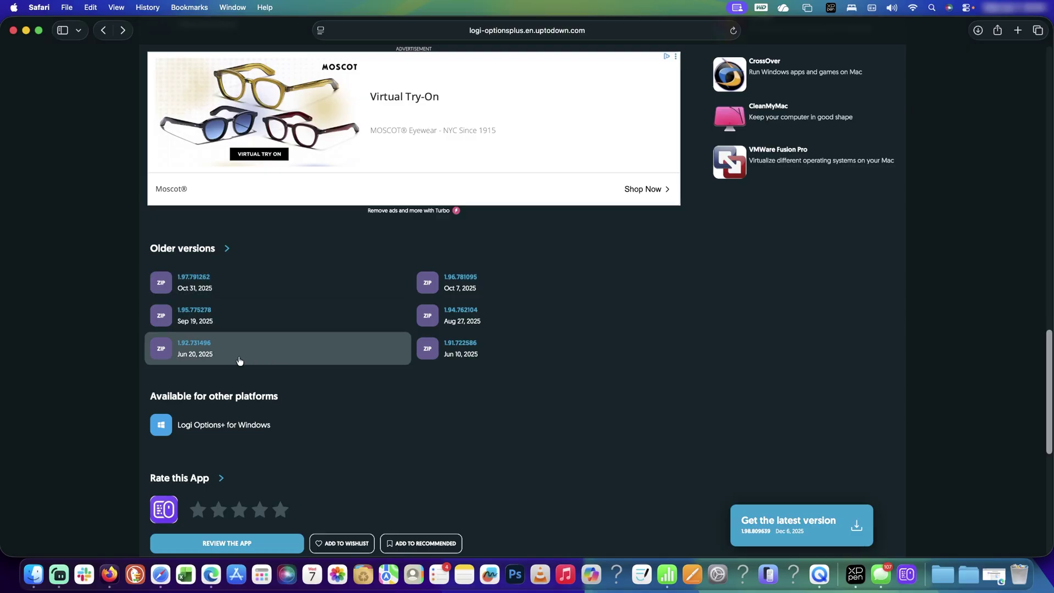
pyautogui.click(230, 253)
pyautogui.scroll(-5, 283, 321)
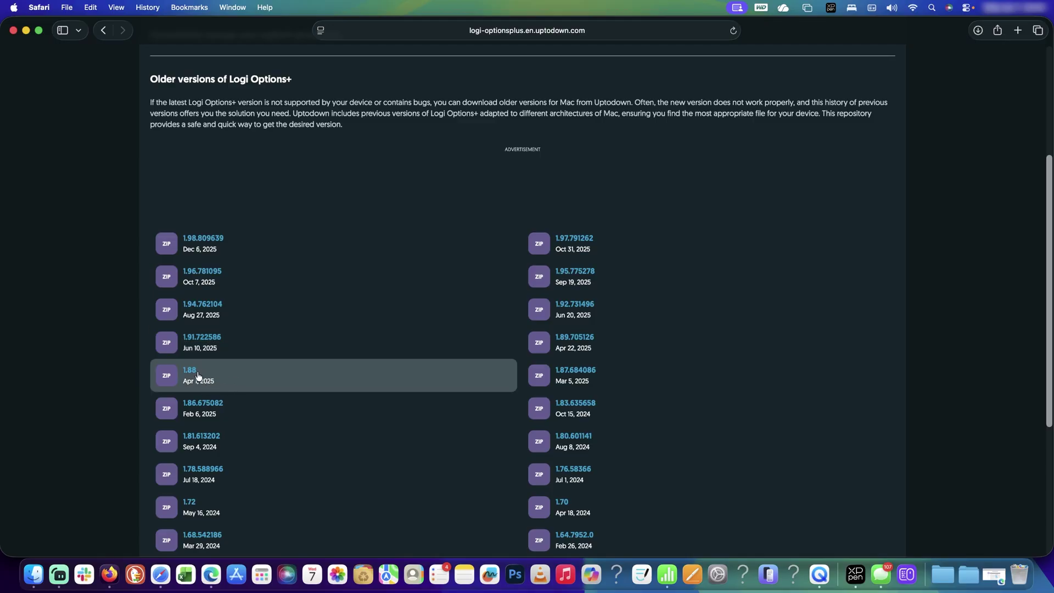
# Download the Logi Options+ version 1.88 installer from Uptodown, allowing downloads from the site
pyautogui.click(198, 376)
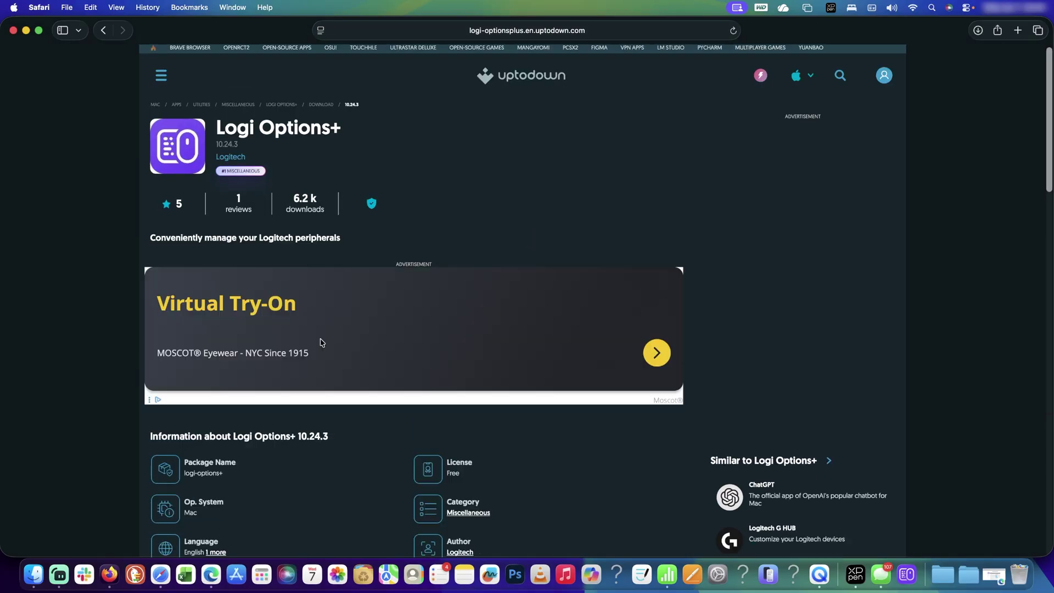
pyautogui.scroll(-5, 388, 417)
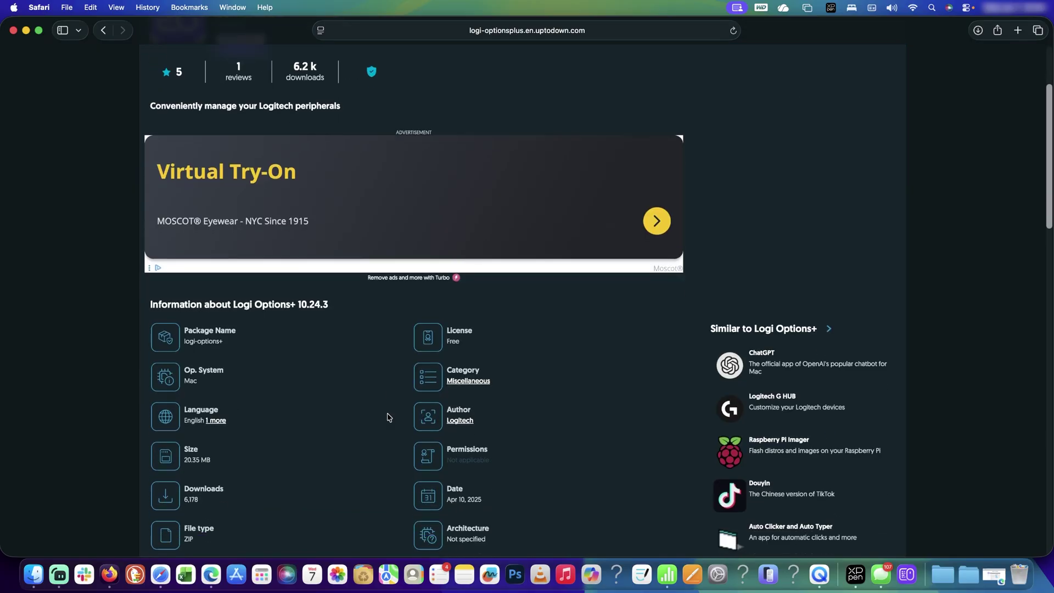
pyautogui.scroll(-5, 387, 417)
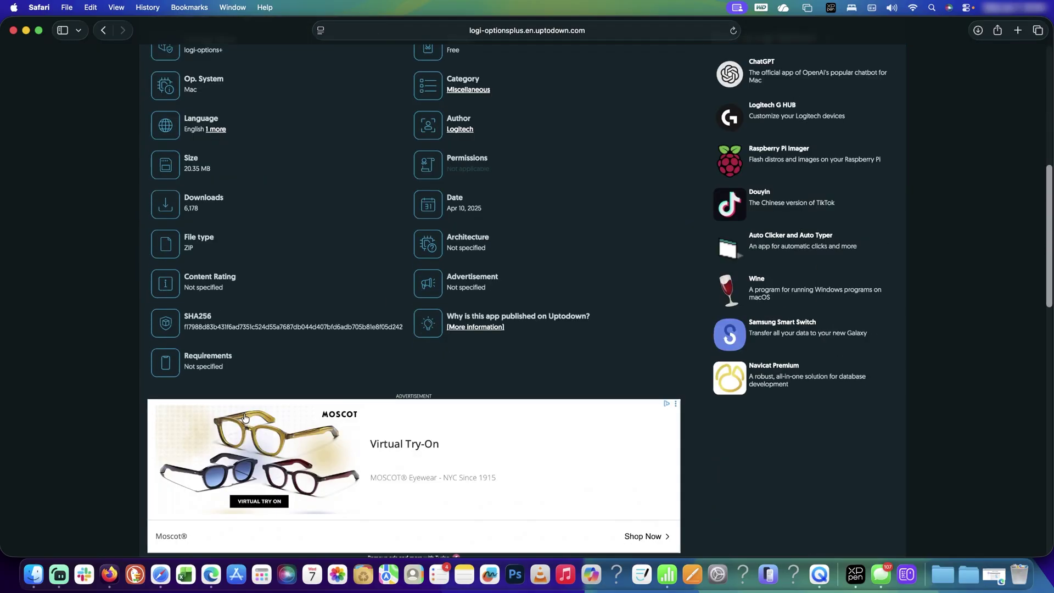
pyautogui.scroll(-5, 245, 419)
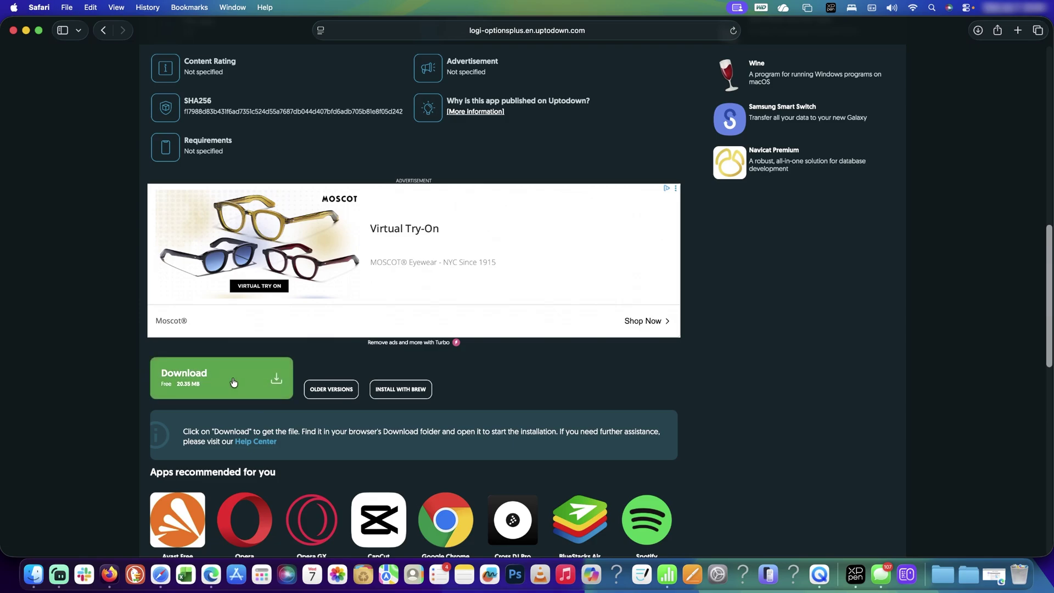
pyautogui.click(234, 381)
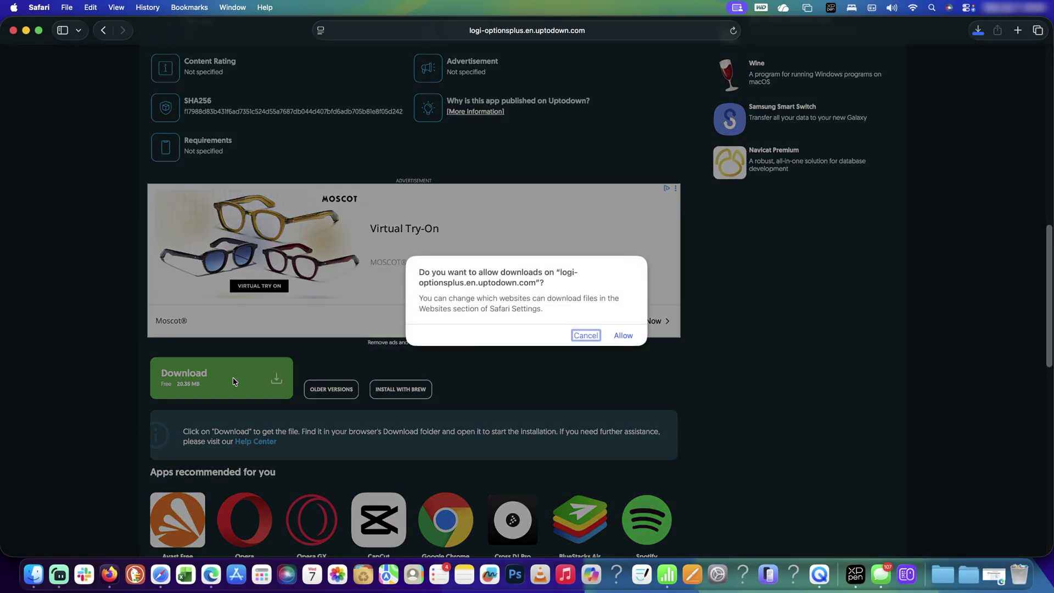
pyautogui.click(623, 335)
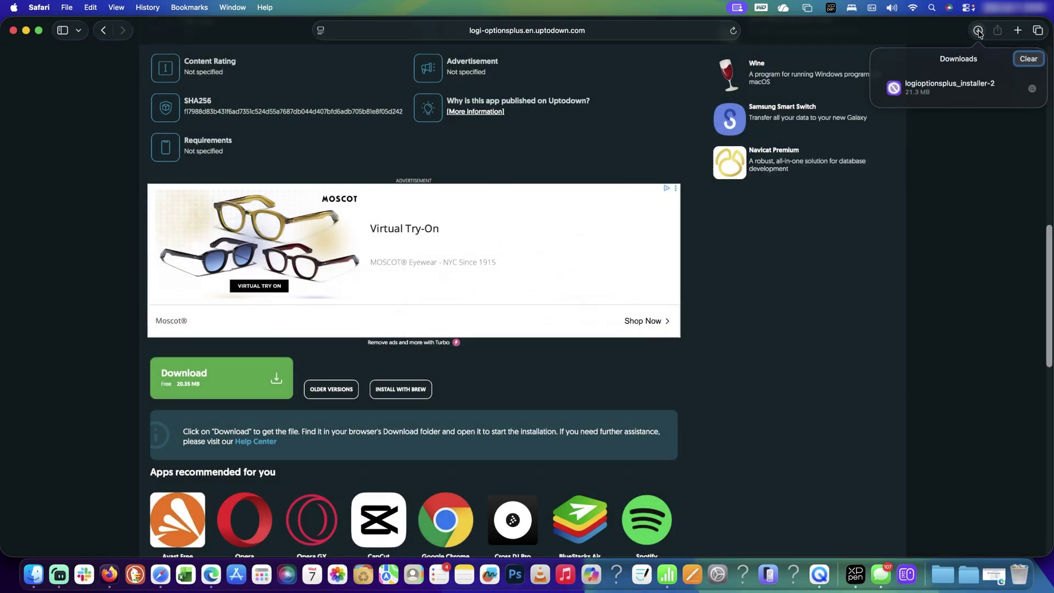
# Run the downloaded logioptionsplus_installer-2 from Downloads, confirming Open and authorising with the password
pyautogui.click(977, 30)
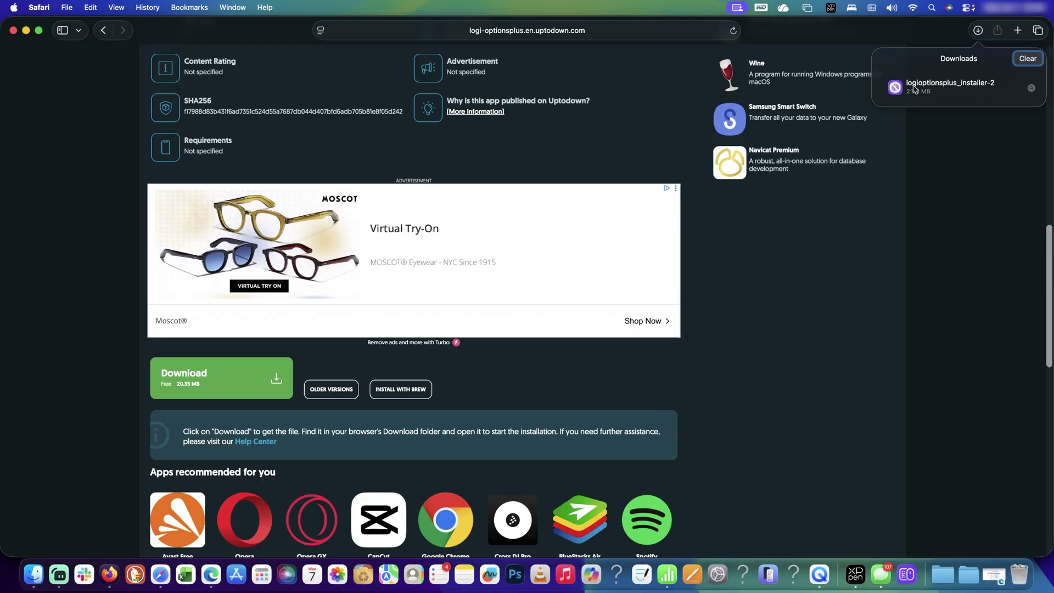
pyautogui.click(914, 88)
pyautogui.doubleClick(914, 89)
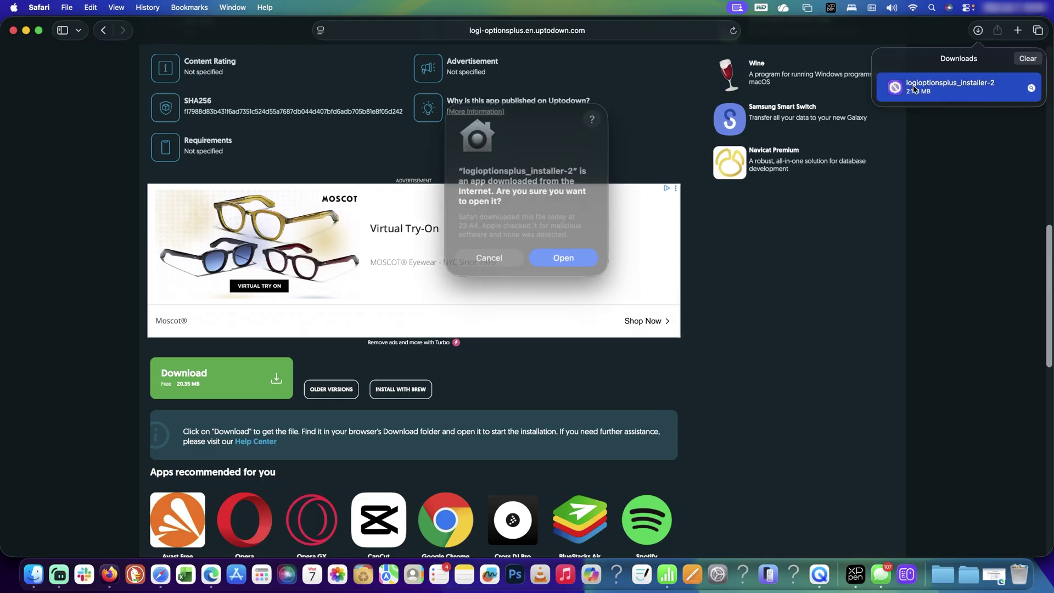
pyautogui.click(571, 250)
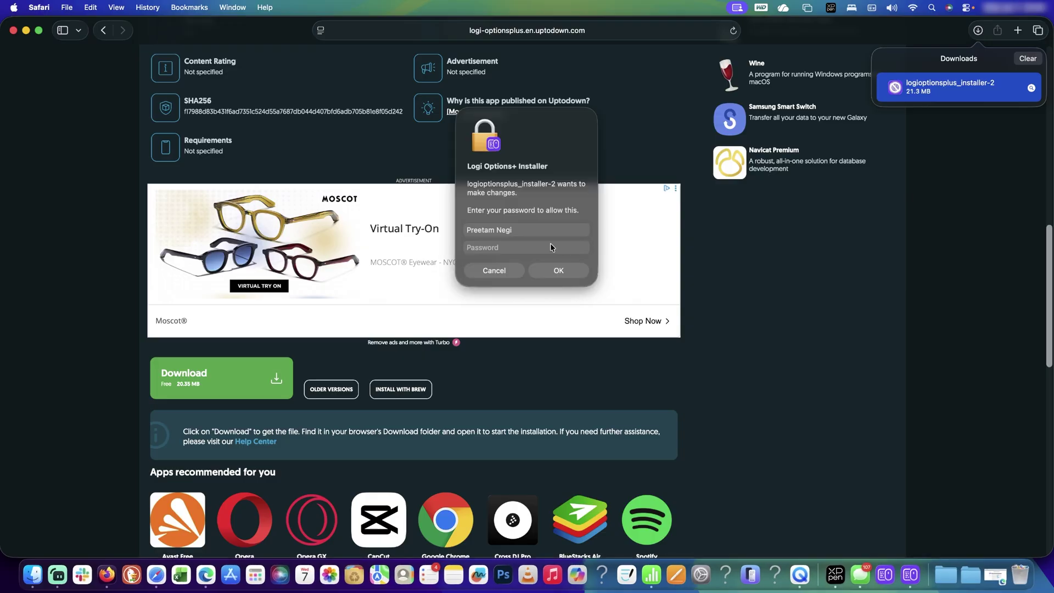
pyautogui.click(546, 248)
pyautogui.write('•••')
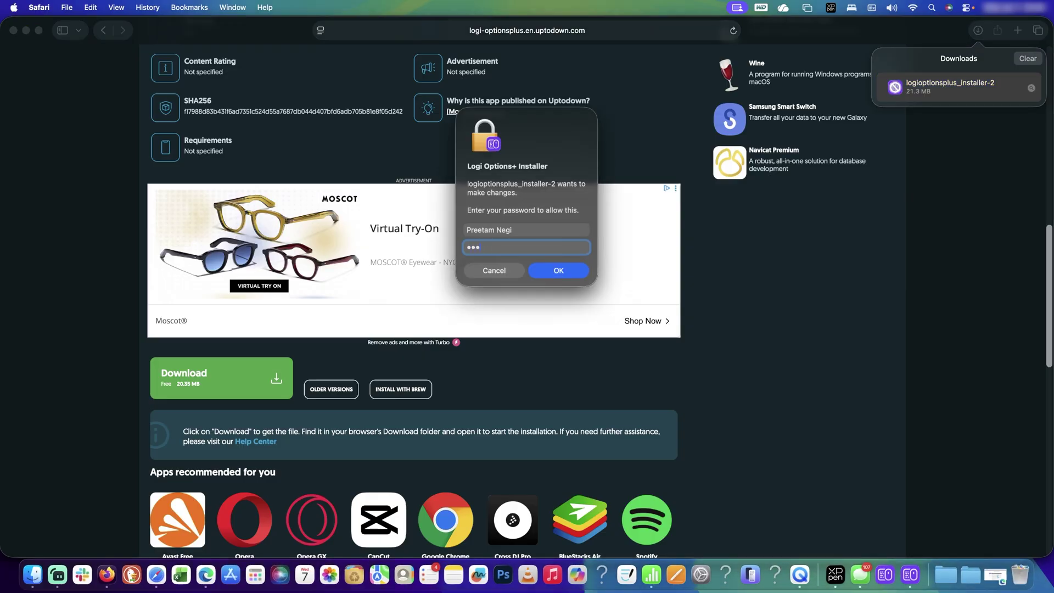
pyautogui.write('•••••')
pyautogui.press('Return')
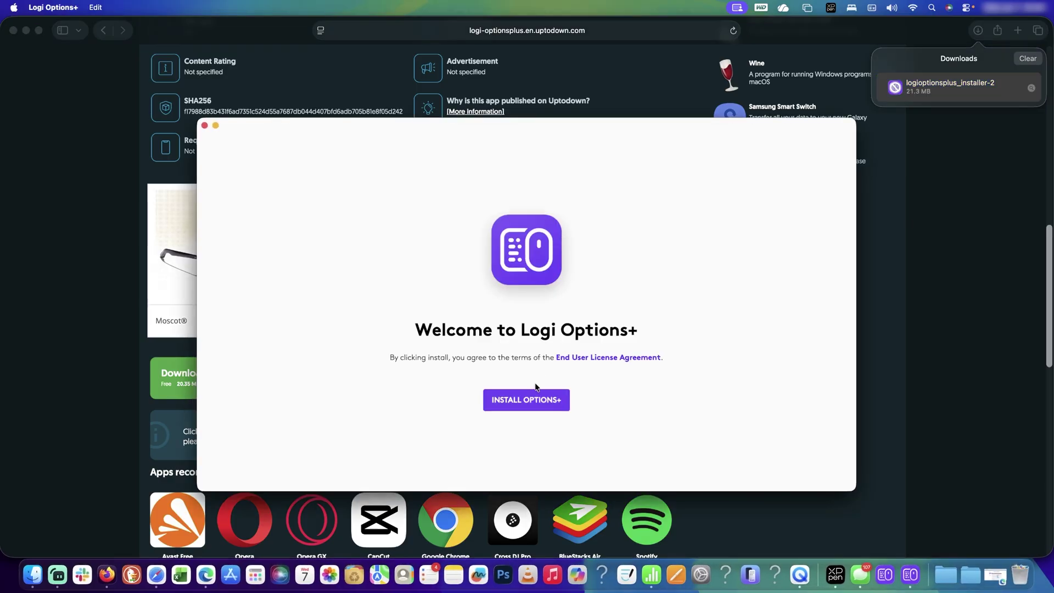
# Install Options+ from the installer and launch the new app from the Dock
pyautogui.click(520, 400)
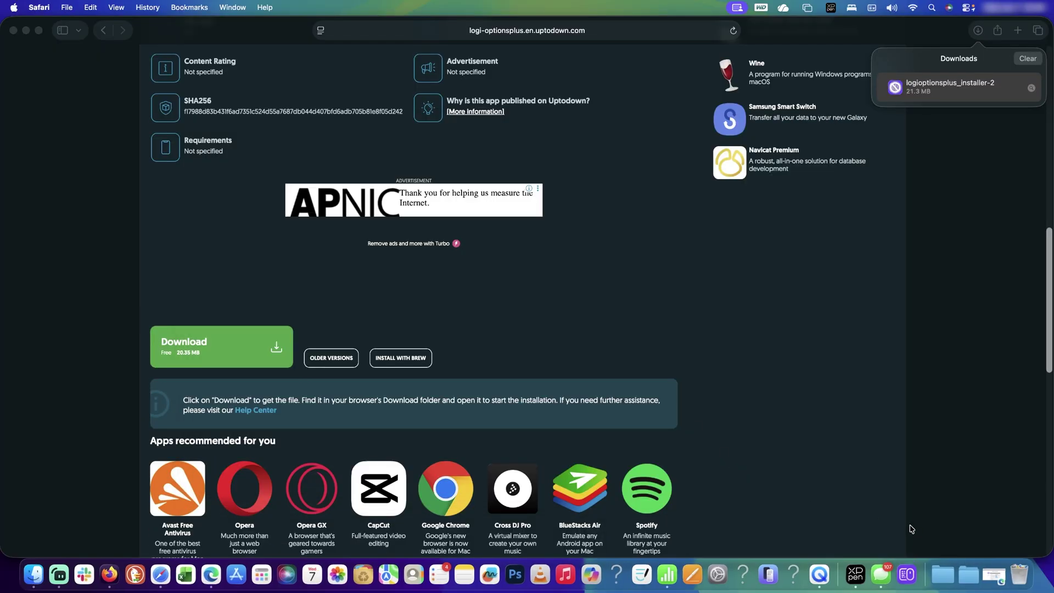
pyautogui.click(916, 550)
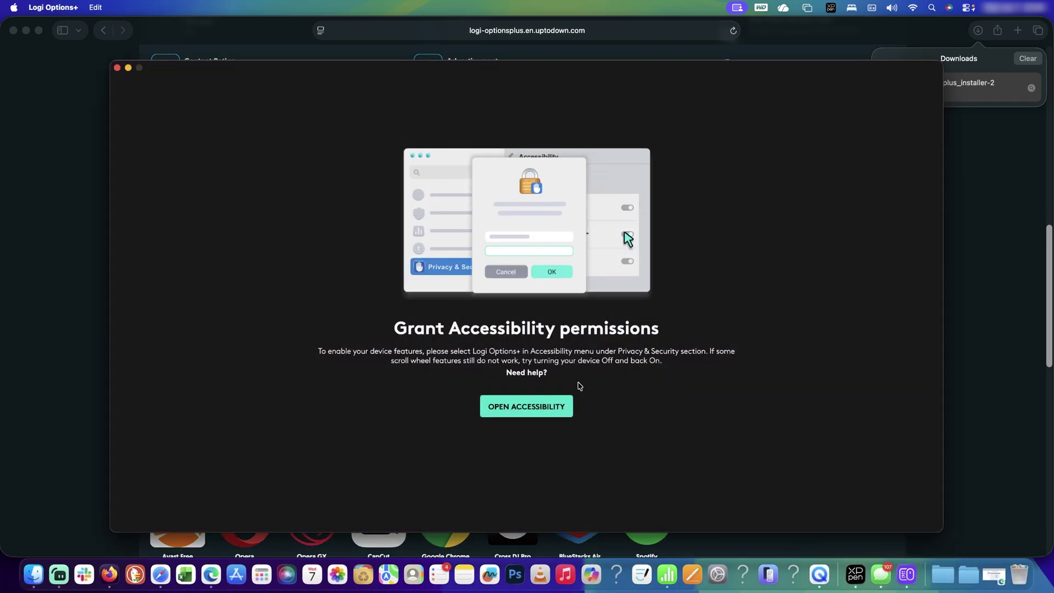
# Switch on Logi Options+ in Accessibility settings, approve with the password, and return to the app
pyautogui.click(556, 415)
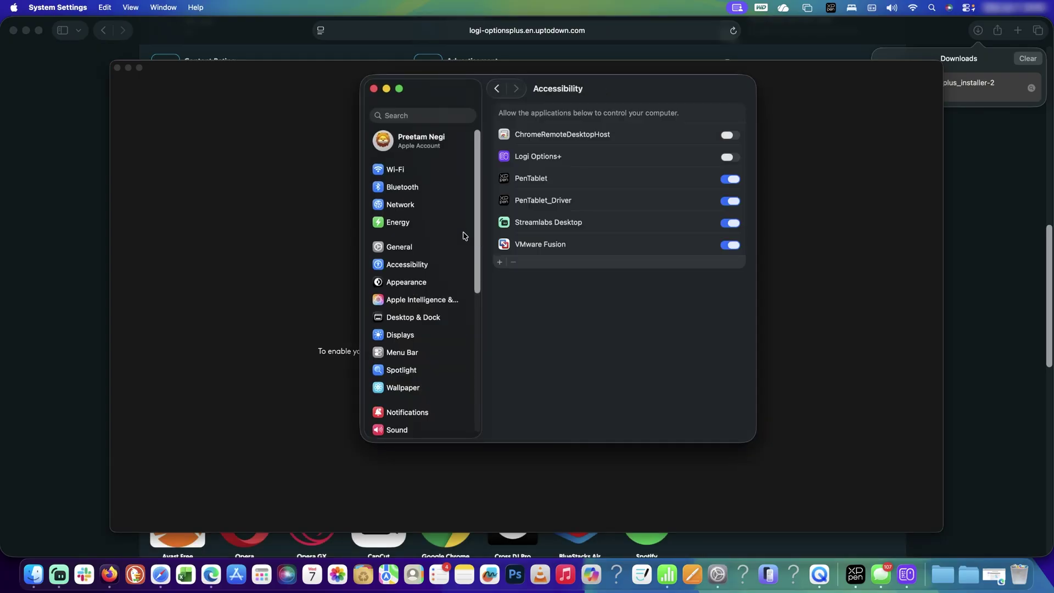
pyautogui.click(725, 158)
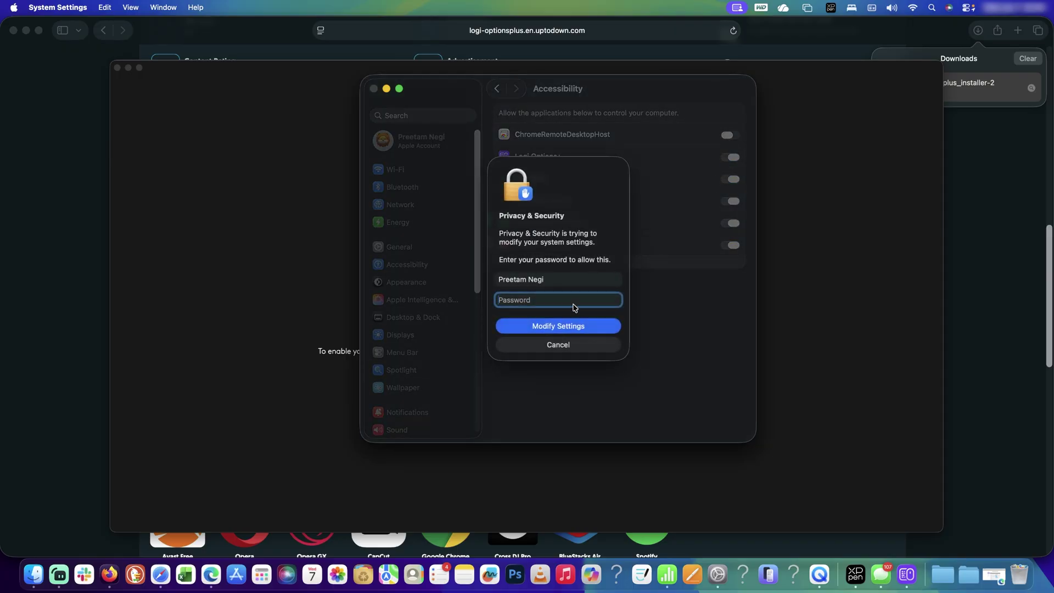
pyautogui.write('••')
pyautogui.press('Return')
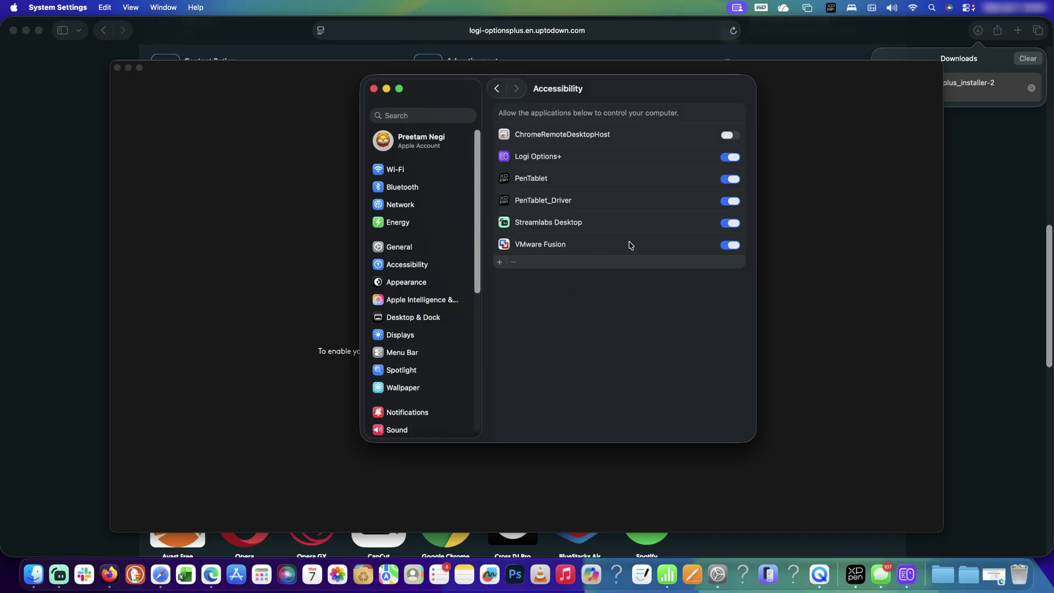
pyautogui.click(842, 228)
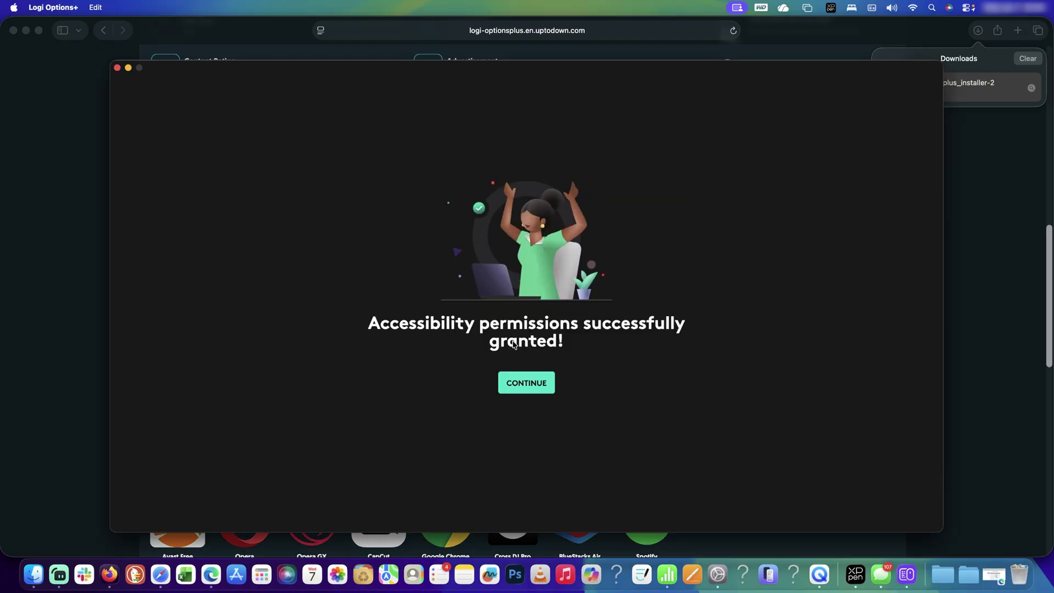
# Continue past the permissions confirmation, decline diagnostics sharing, and skip the Logi account login
pyautogui.click(530, 388)
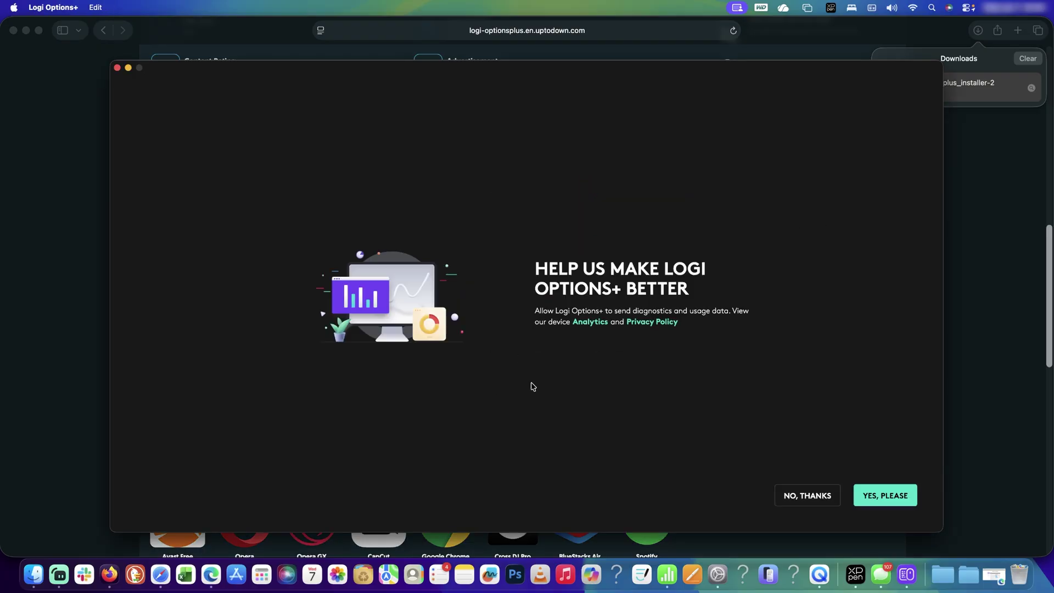
pyautogui.click(810, 495)
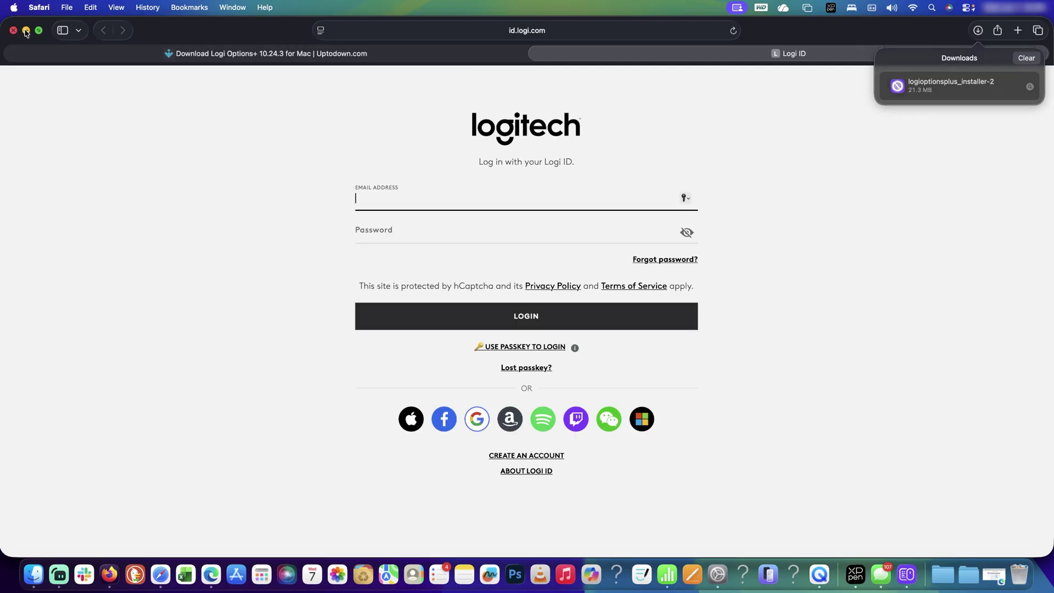
pyautogui.click(25, 31)
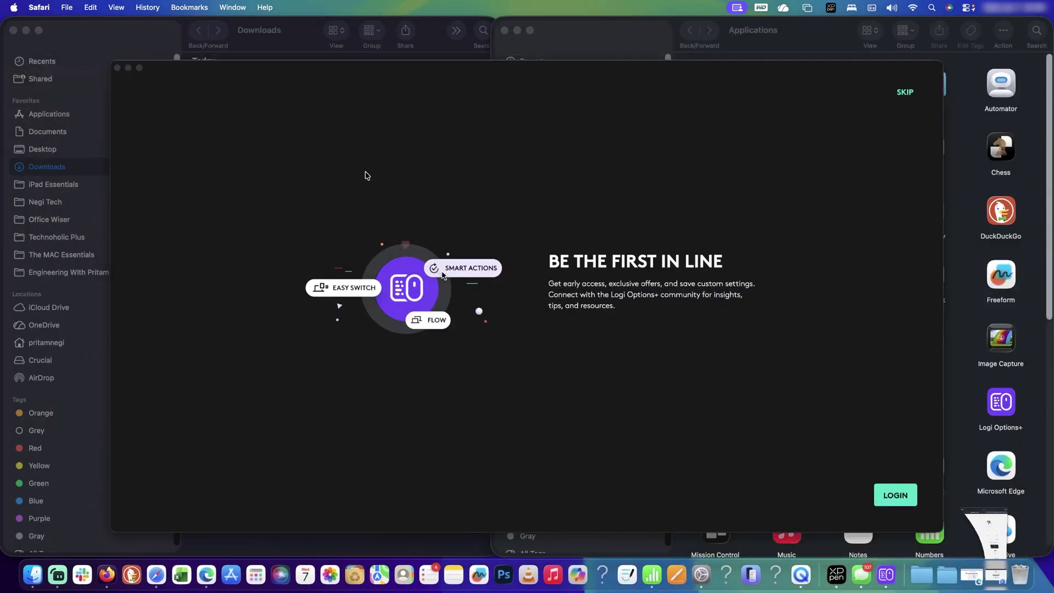
pyautogui.click(907, 92)
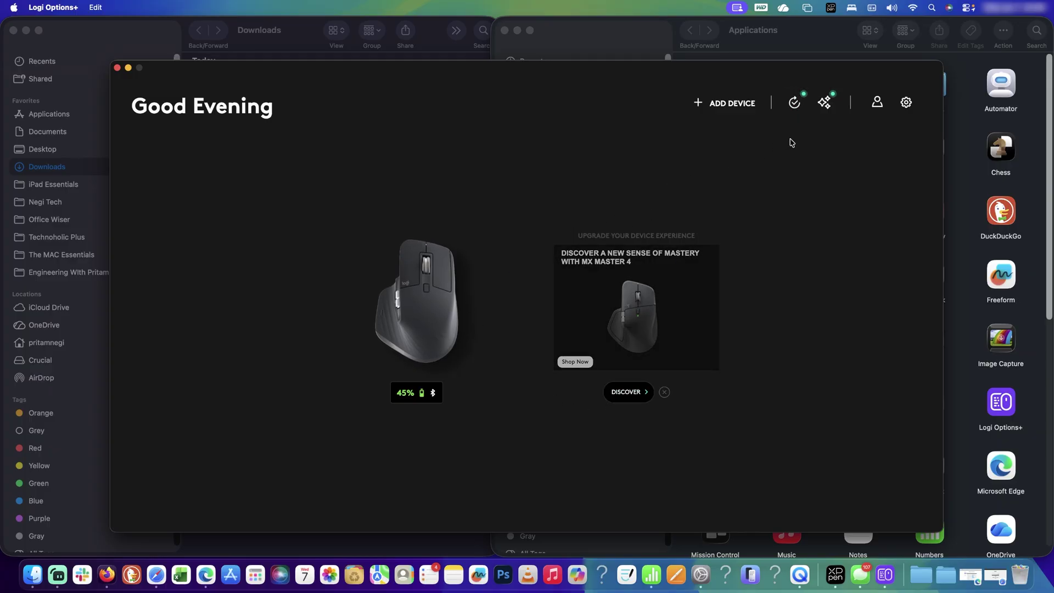
# Decline AI Prompt Builder's prompt, map it to wheel, top, forward, back and thumb buttons, then return home
pyautogui.click(824, 102)
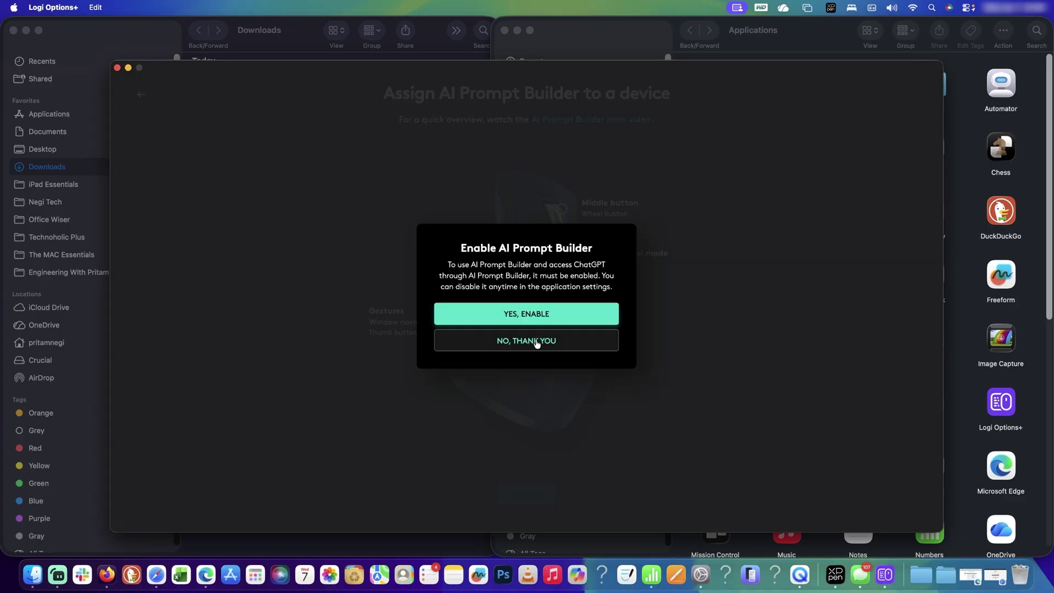
pyautogui.click(516, 339)
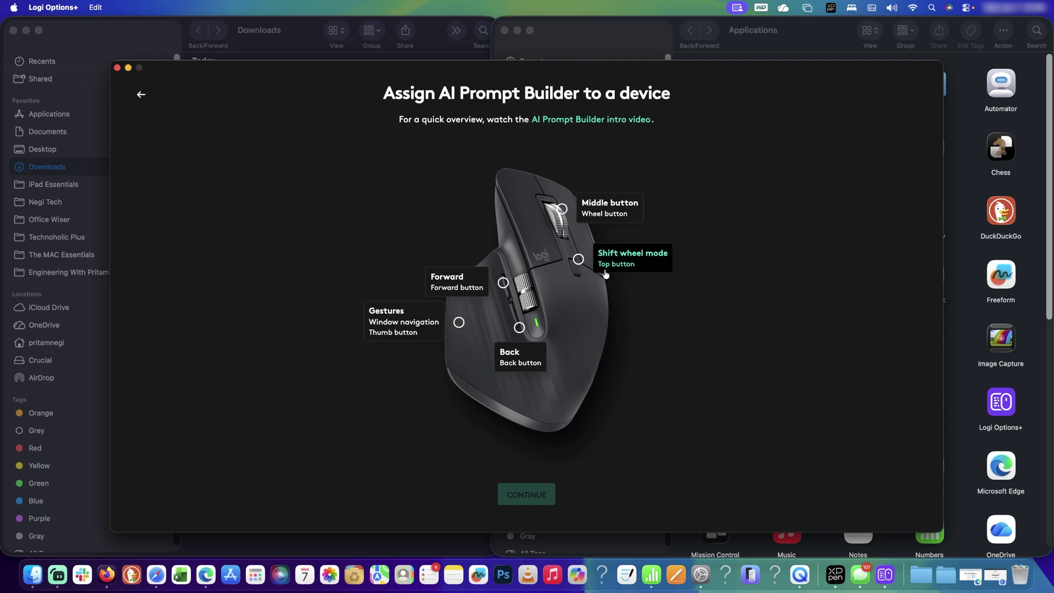
pyautogui.click(595, 209)
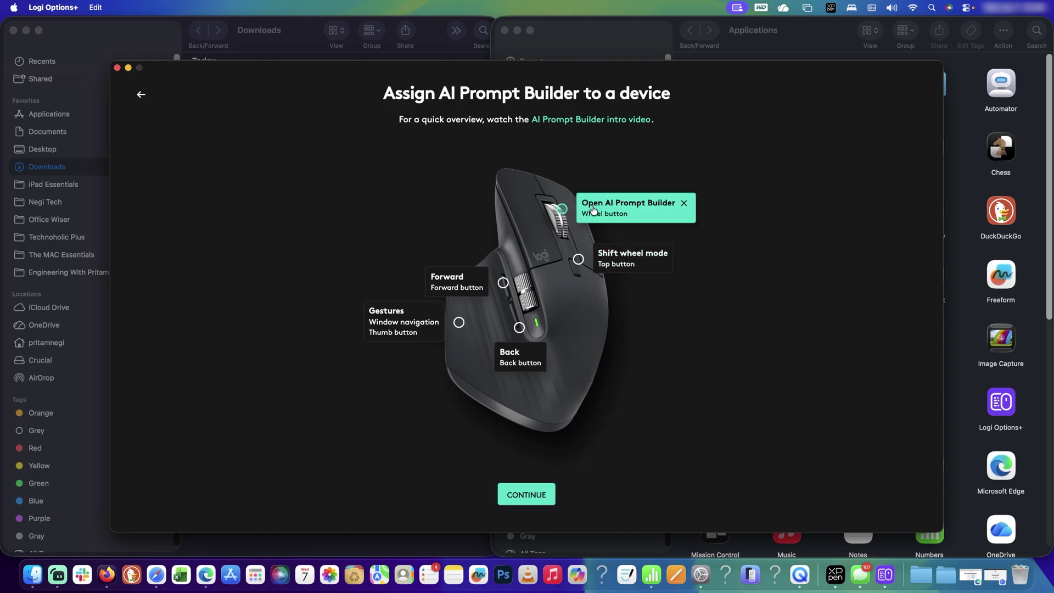
pyautogui.click(578, 259)
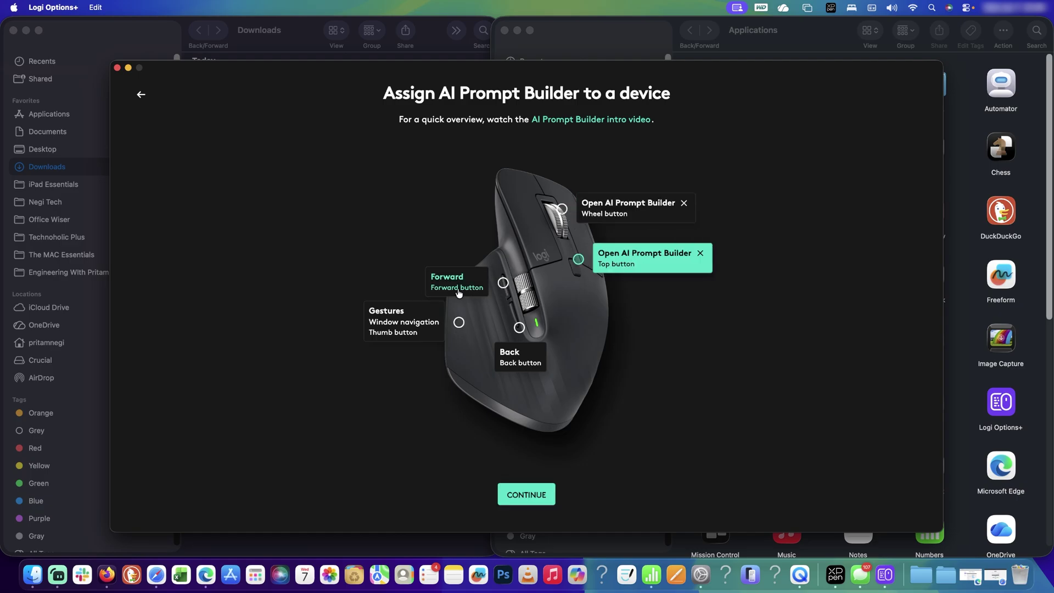
pyautogui.click(488, 292)
pyautogui.click(511, 349)
pyautogui.click(438, 334)
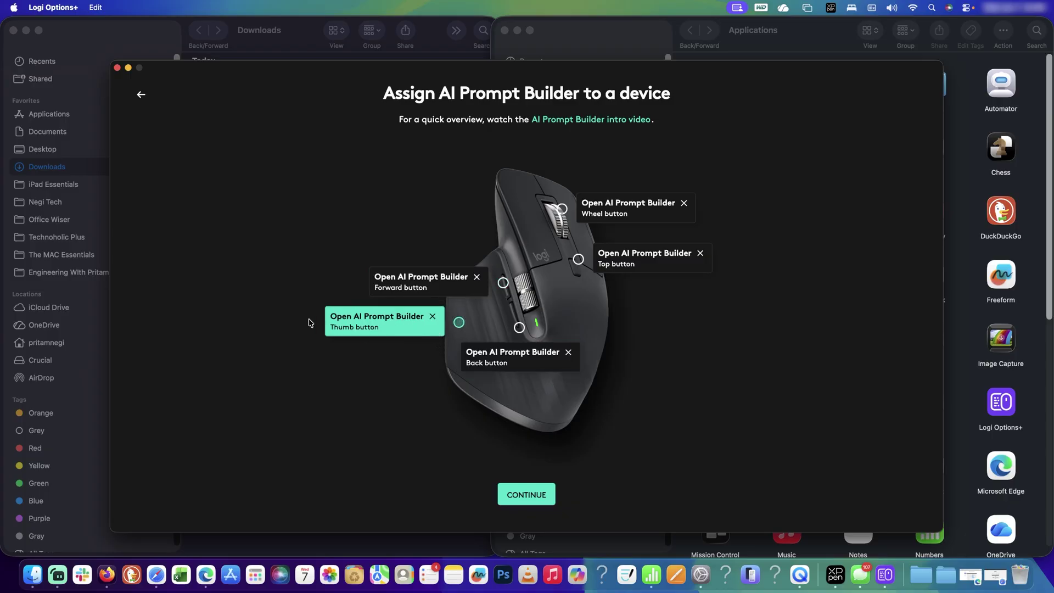
pyautogui.click(143, 96)
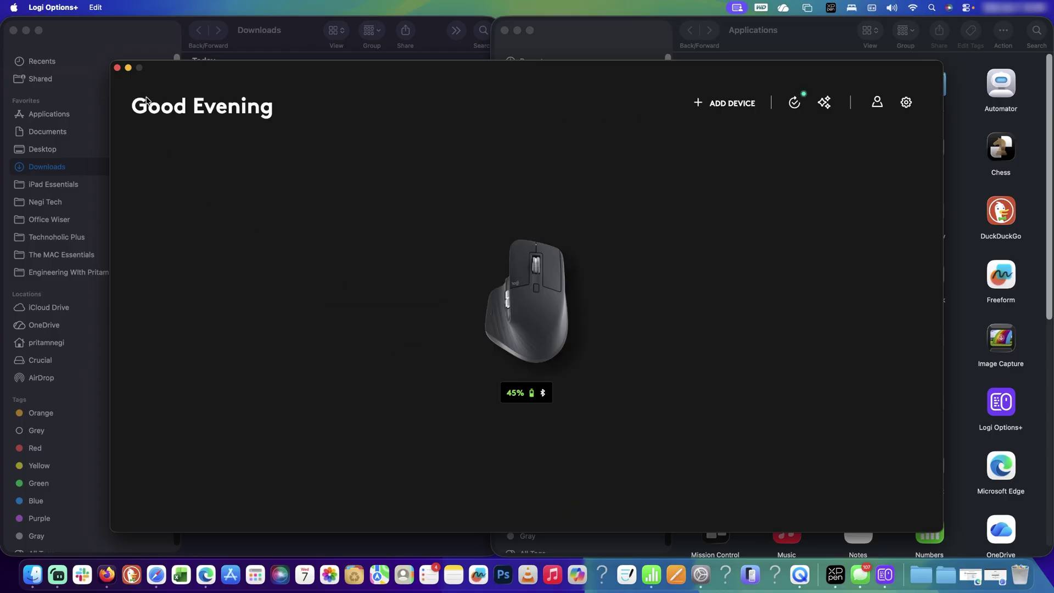